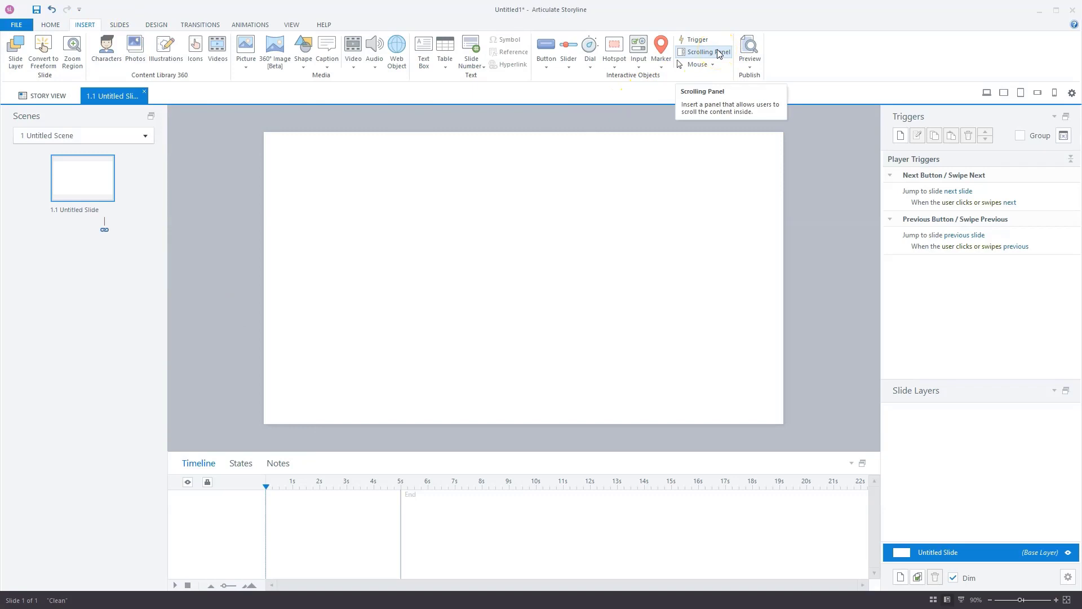
# Insert a scrolling panel about 423 by 497 px on the slide's right half, at about X 548, Y 62 px
pyautogui.click(719, 54)
pyautogui.moveTo(527, 160)
pyautogui.mouseDown()
pyautogui.moveTo(690, 361)
pyautogui.moveTo(757, 407)
pyautogui.mouseUp()
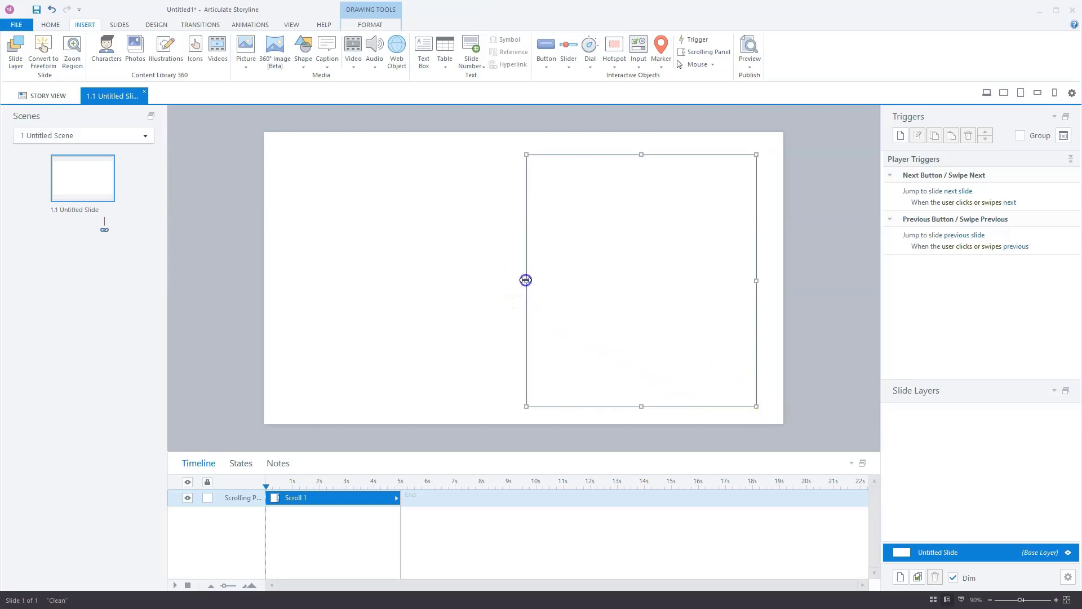
pyautogui.moveTo(526, 280); pyautogui.dragTo(542, 280)
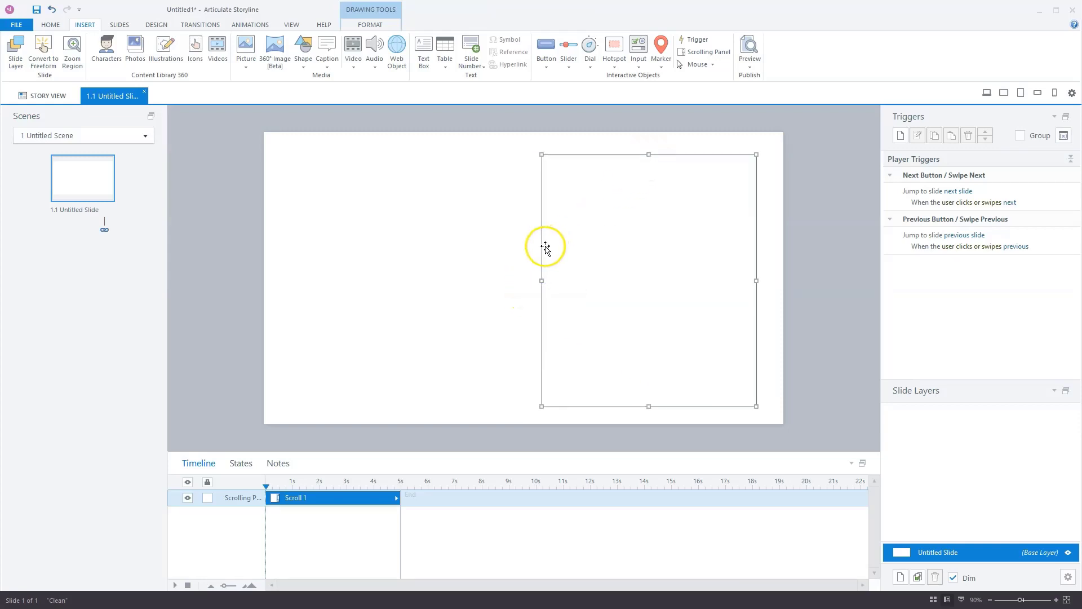
pyautogui.moveTo(645, 155); pyautogui.dragTo(645, 164)
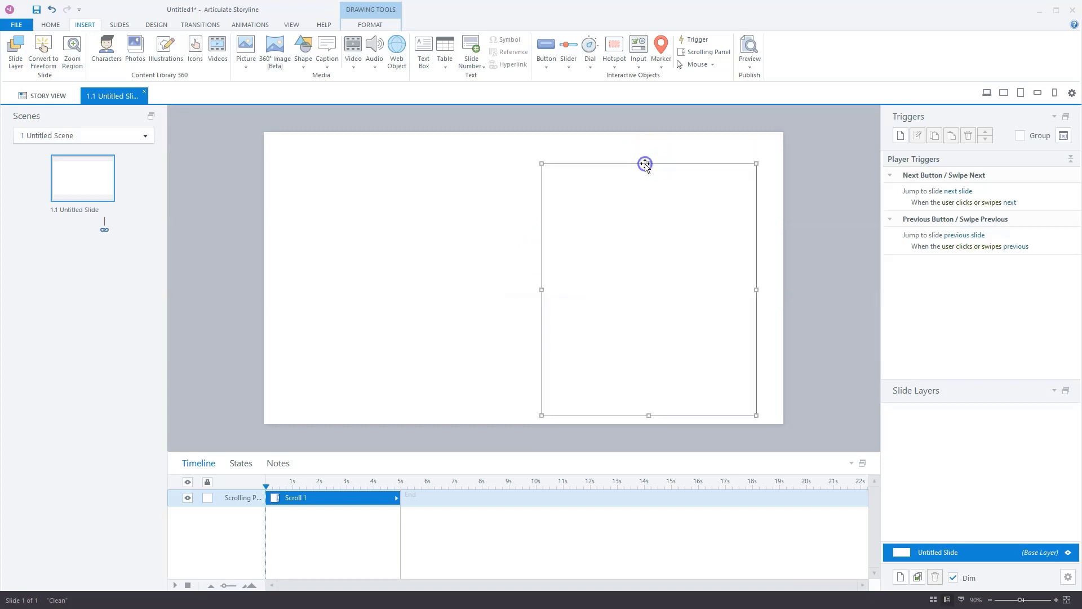
pyautogui.click(323, 341)
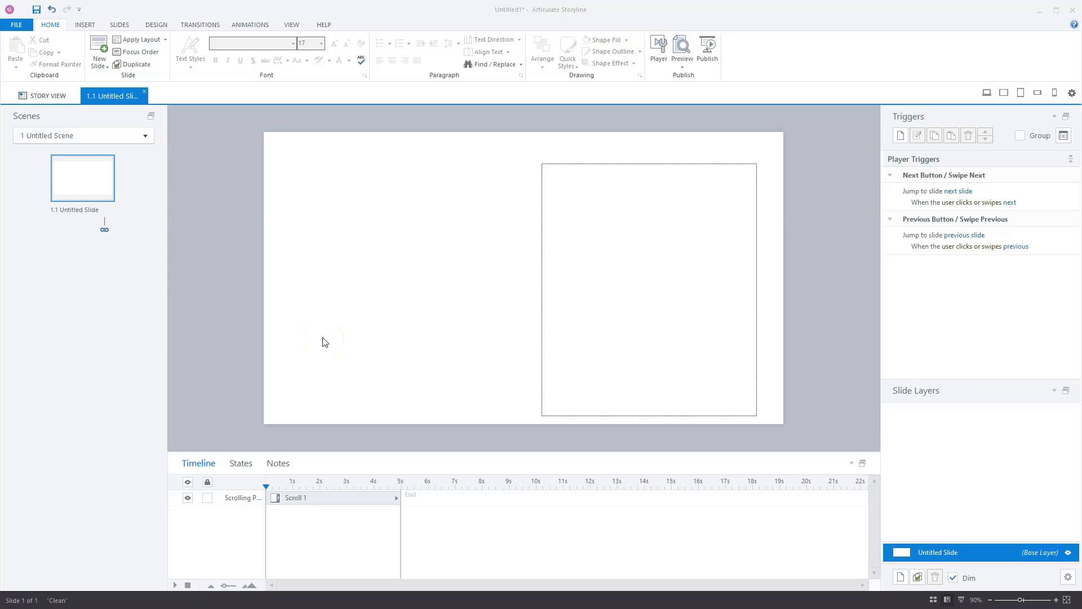
# Insert a text box beside the scrolling panel and fill it with placeholder text using =lorem(6)
pyautogui.click(84, 25)
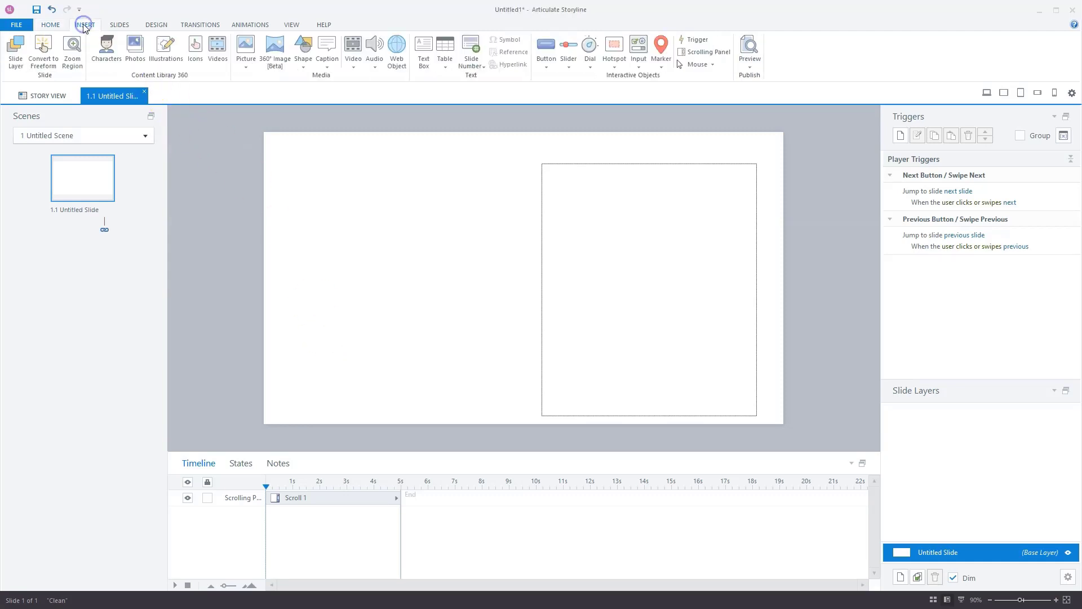
pyautogui.click(424, 53)
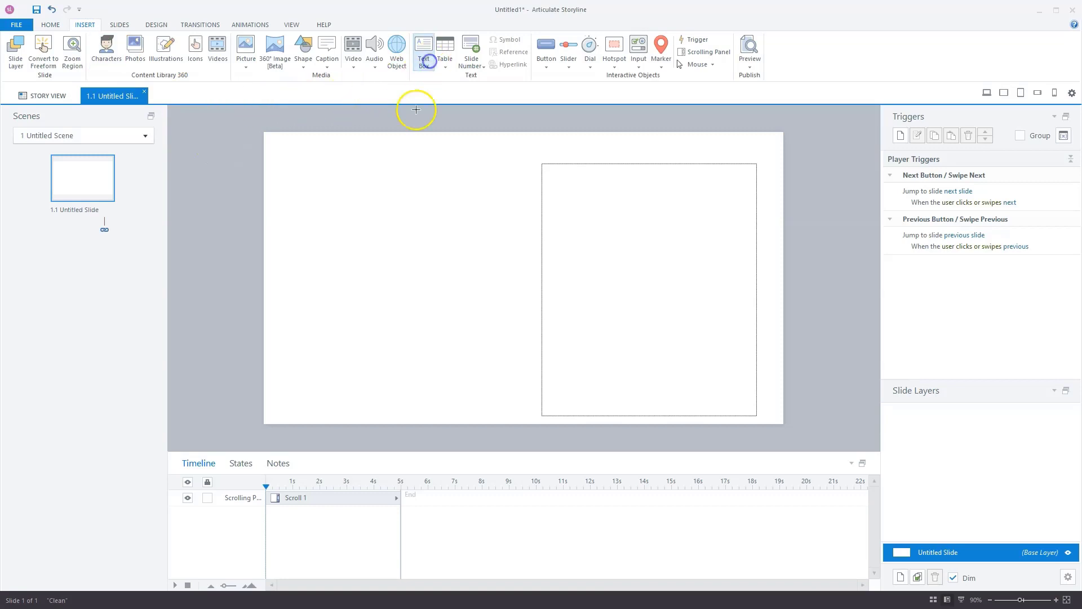
pyautogui.moveTo(357, 184); pyautogui.dragTo(483, 205)
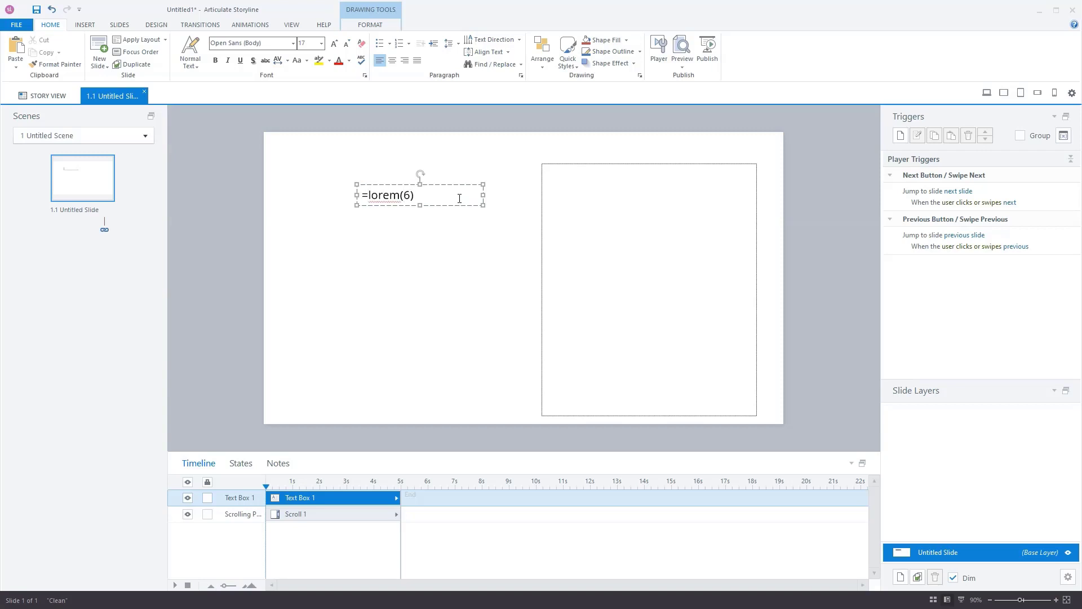
pyautogui.press('Return')
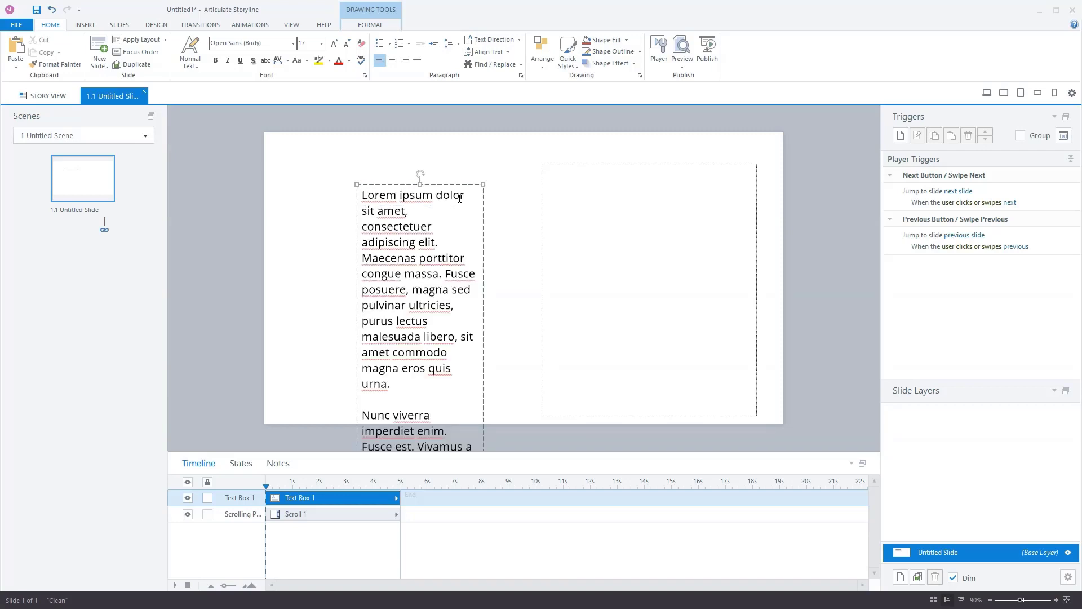
# Reduce the font size of all the placeholder text to 14
pyautogui.click(452, 185)
pyautogui.click(421, 212)
pyautogui.hotkey('ctrl', 'a')
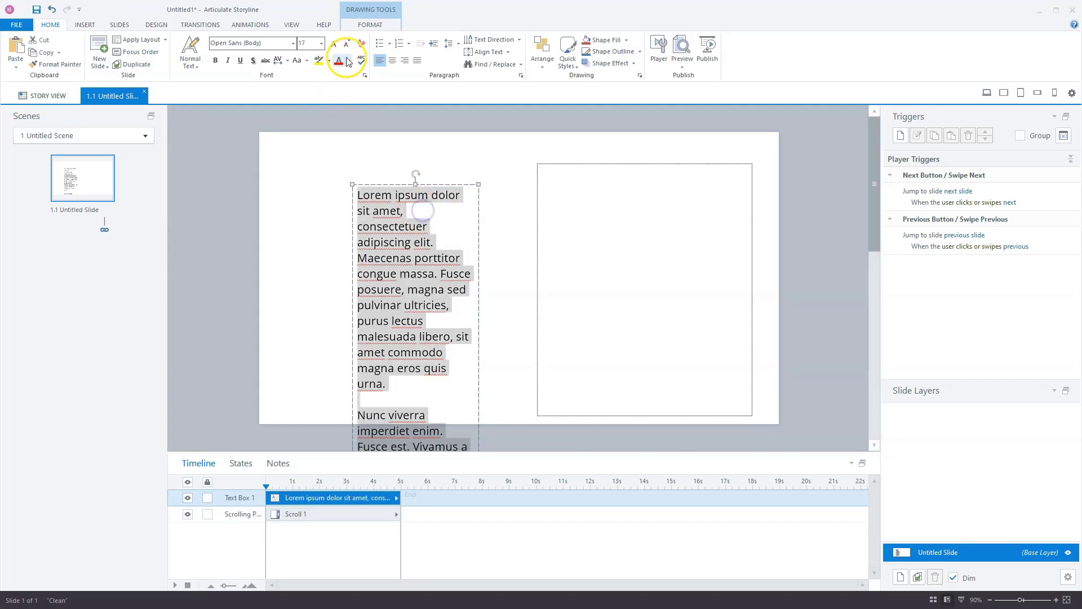
pyautogui.click(348, 46)
pyautogui.click(347, 45)
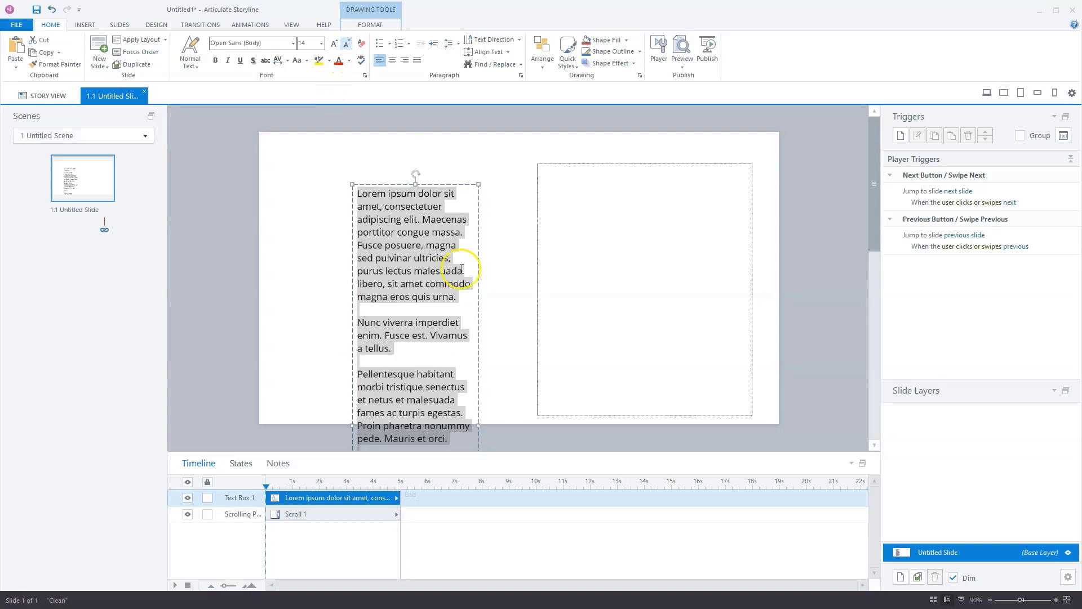
# Widen the placeholder text box and shift it slightly up beside the scrolling panel
pyautogui.click(479, 342)
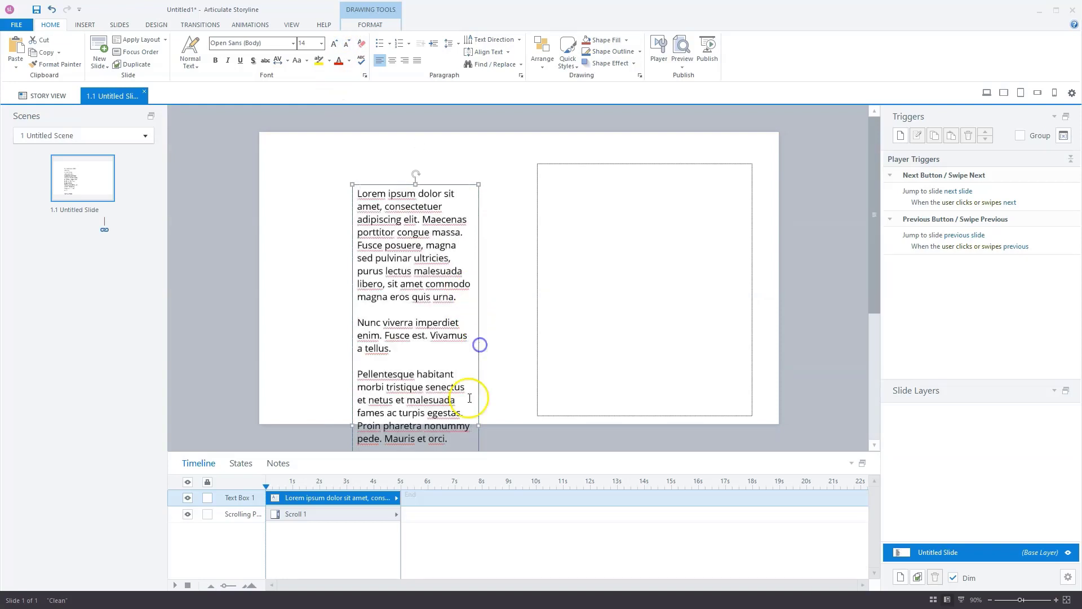
pyautogui.moveTo(477, 428); pyautogui.dragTo(516, 426)
pyautogui.moveTo(461, 184); pyautogui.dragTo(465, 169)
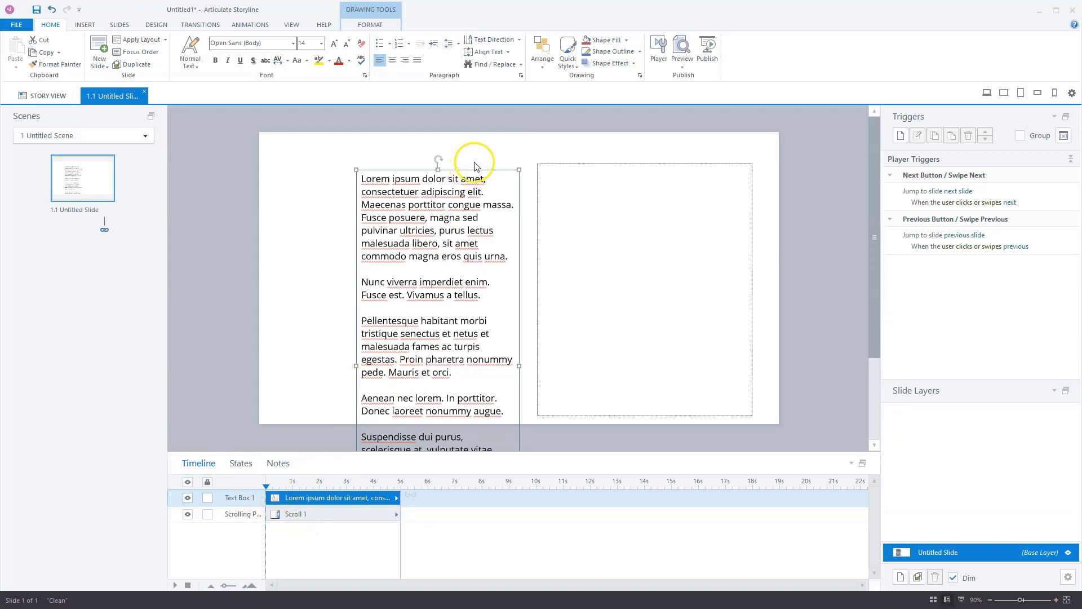
# Move the text box into the scrolling panel and expand the panel's entry in the timeline
pyautogui.moveTo(470, 170); pyautogui.dragTo(663, 174)
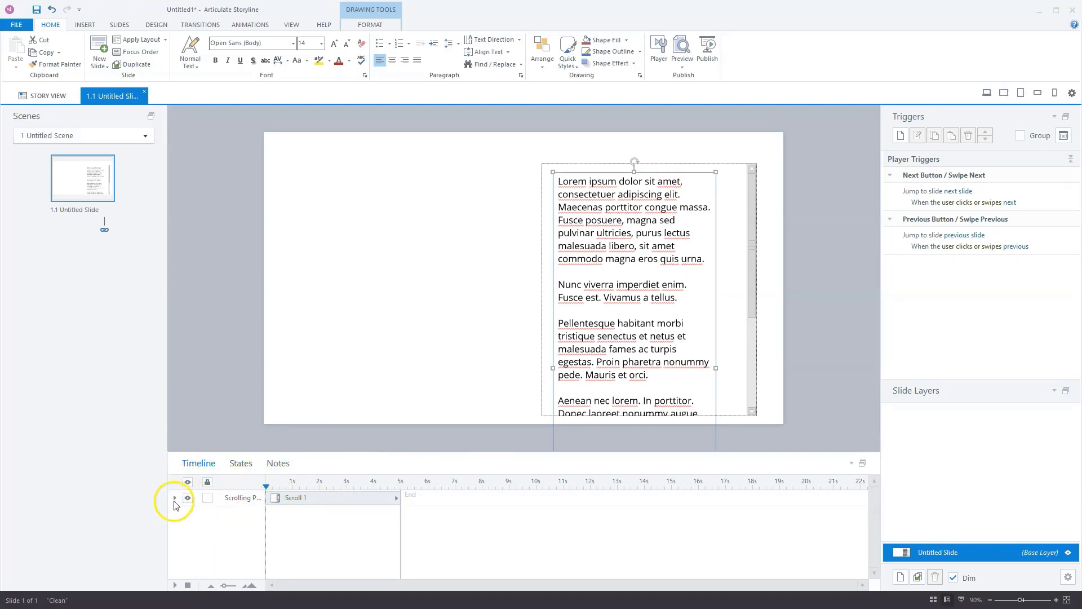
pyautogui.click(174, 499)
pyautogui.click(175, 499)
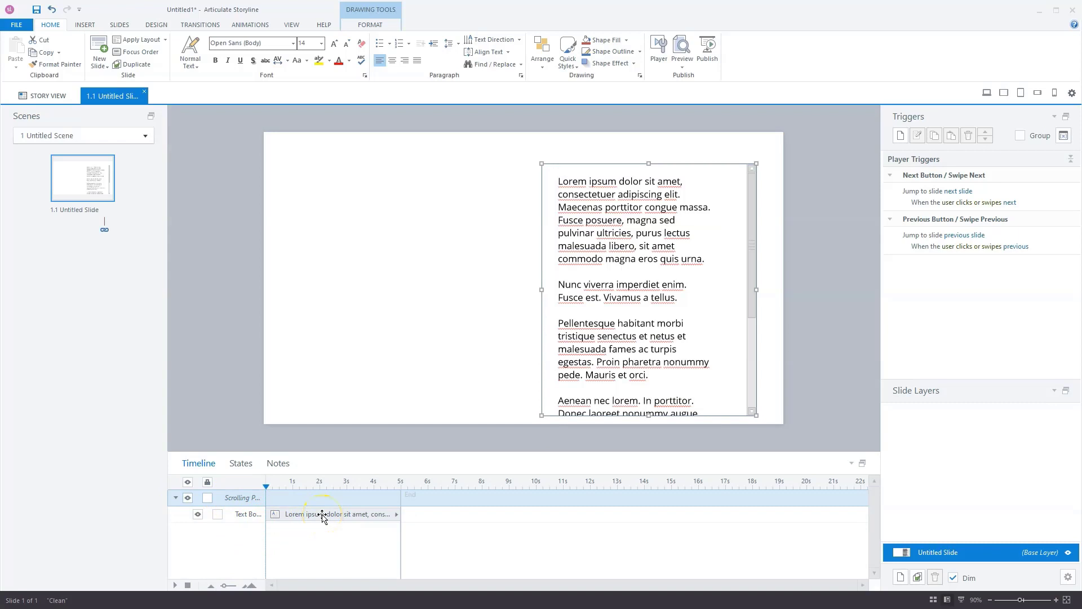
# Preview this slide, test scrolling the text in the panel, and close the preview
pyautogui.click(443, 388)
pyautogui.click(682, 67)
pyautogui.click(664, 81)
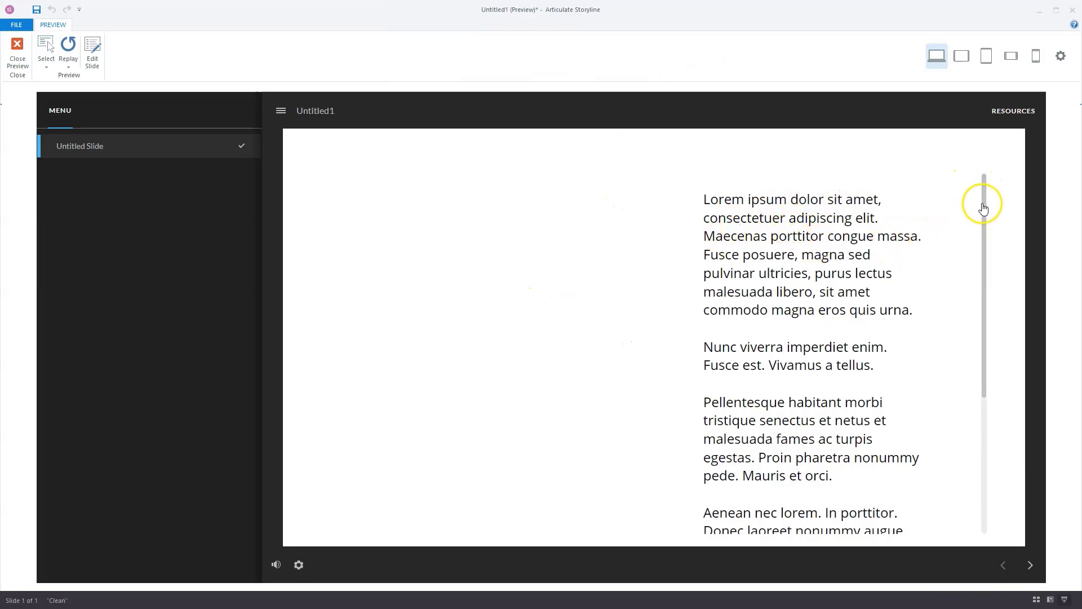
pyautogui.moveTo(985, 186)
pyautogui.mouseDown()
pyautogui.moveTo(990, 362)
pyautogui.moveTo(987, 184)
pyautogui.mouseUp()
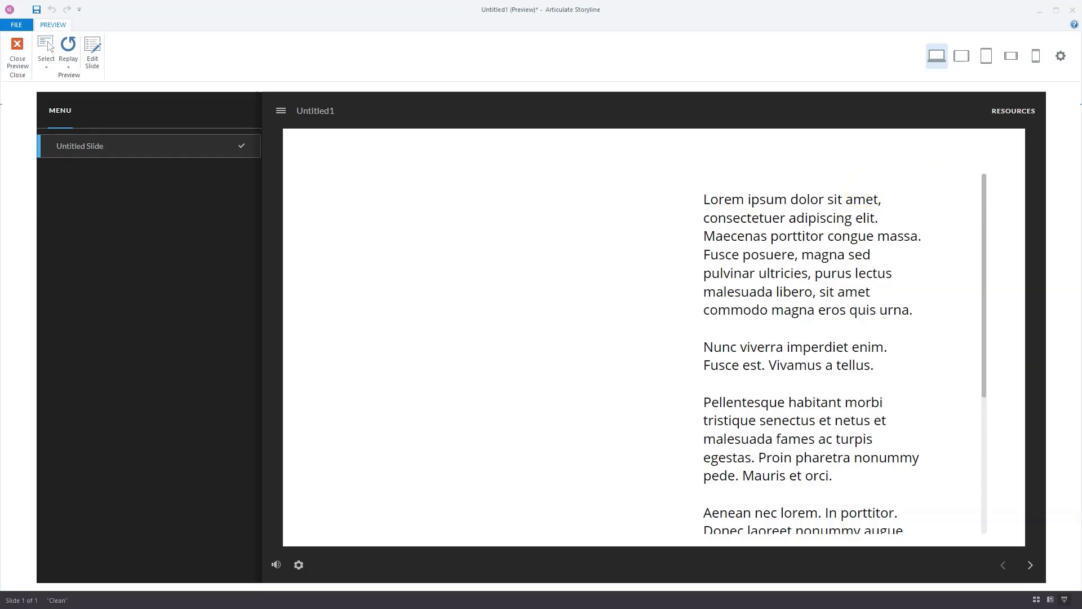
pyautogui.click(17, 57)
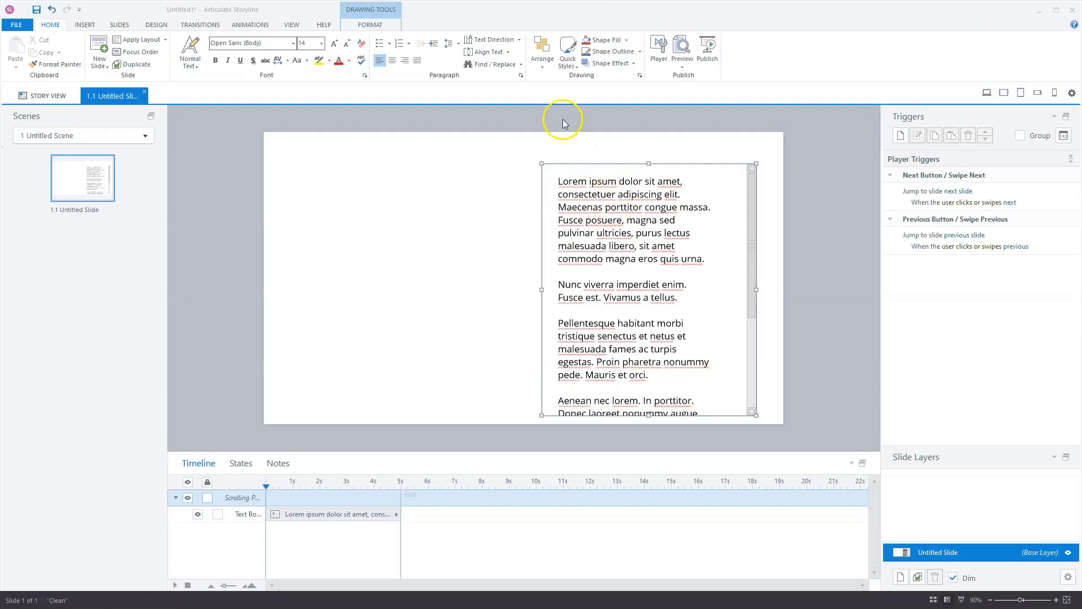
# Fill the scrolling panel with the light tan theme color
pyautogui.click(377, 27)
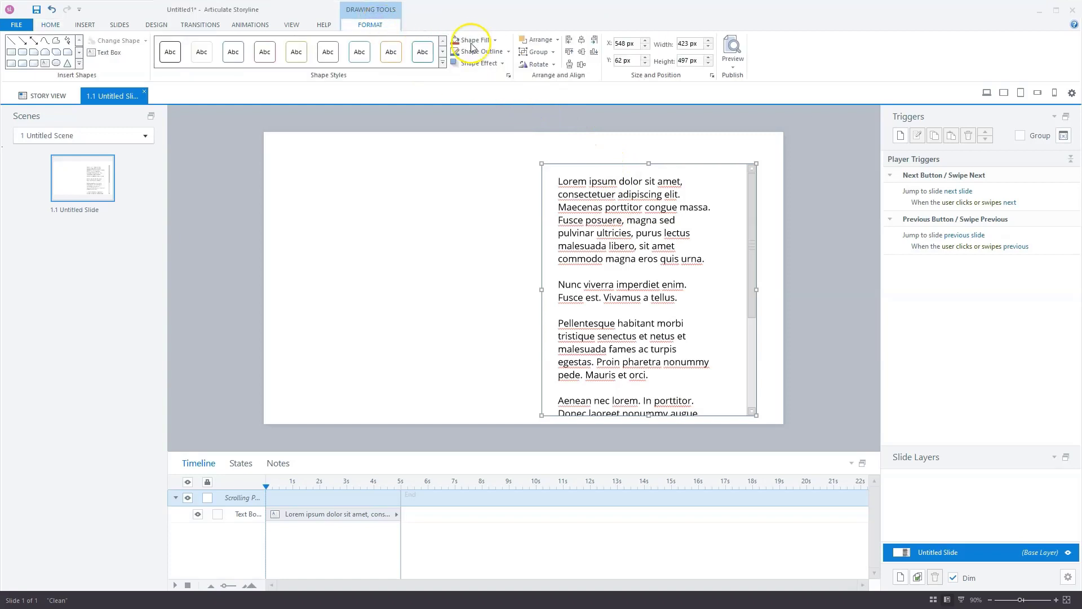
pyautogui.click(495, 40)
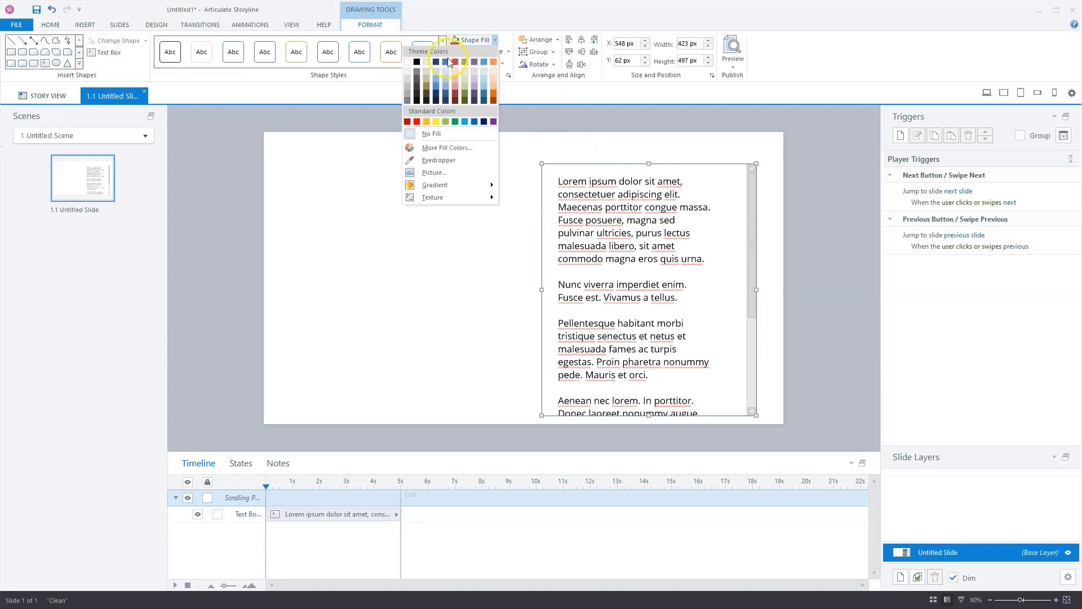
pyautogui.click(427, 62)
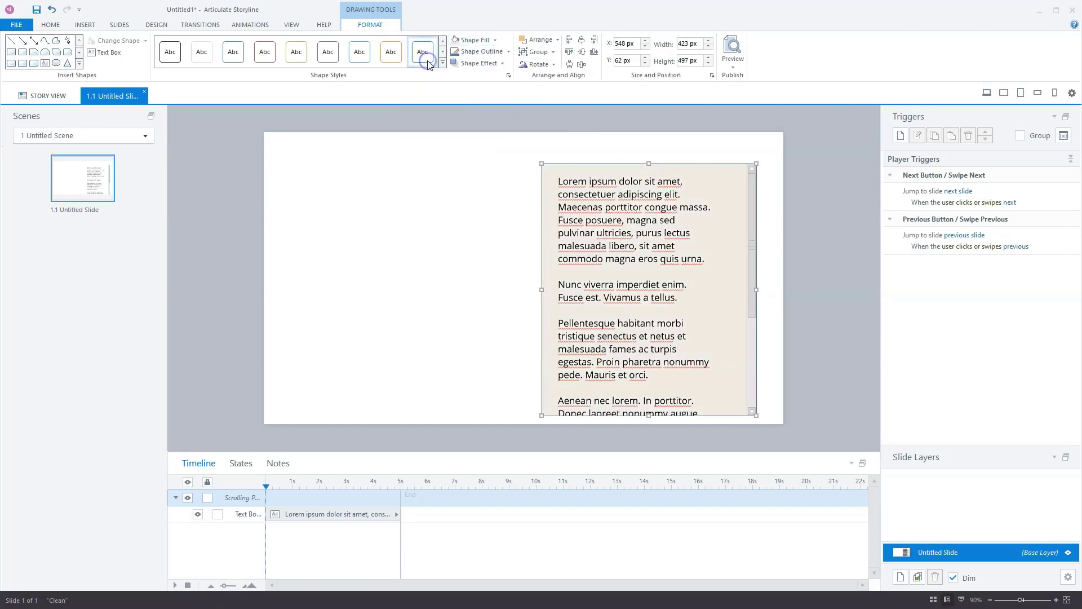
# Give the scrolling panel a black outline with a thinner line weight
pyautogui.click(508, 51)
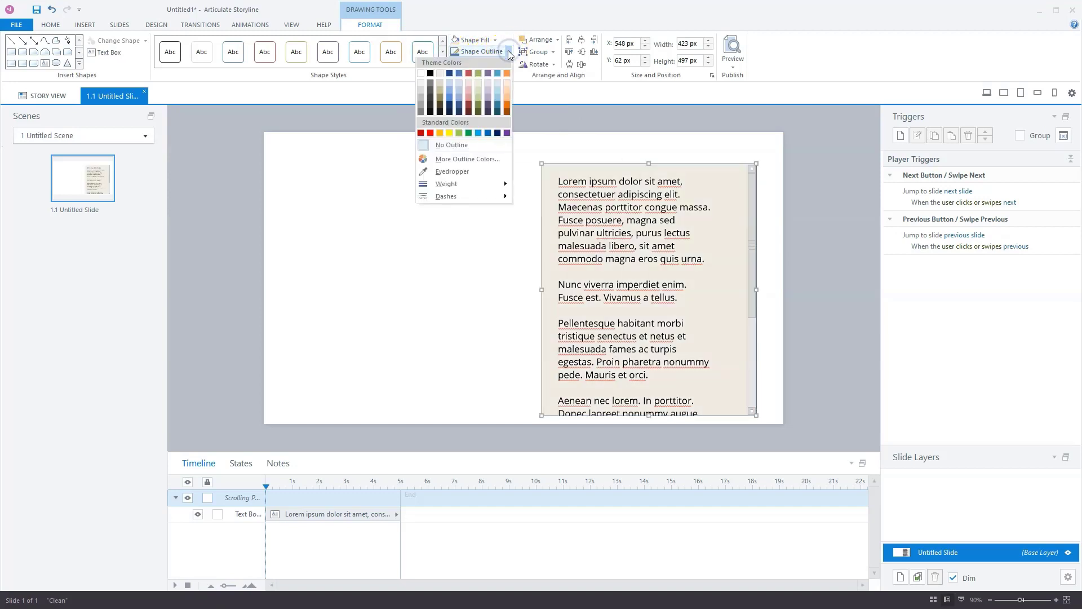
pyautogui.click(430, 74)
pyautogui.click(508, 51)
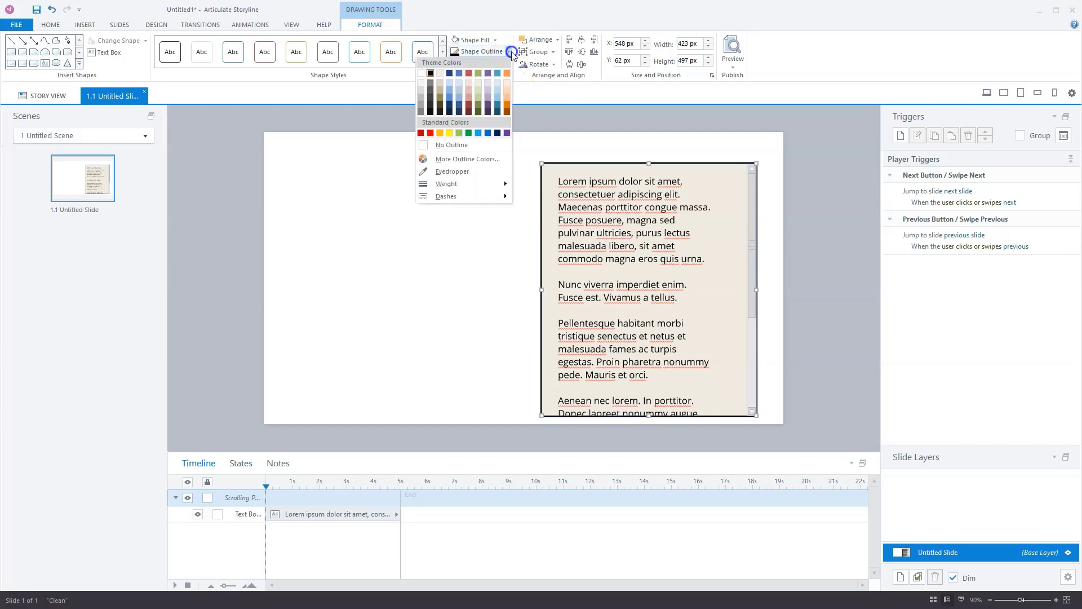
pyautogui.moveTo(465, 183)
pyautogui.click(380, 185)
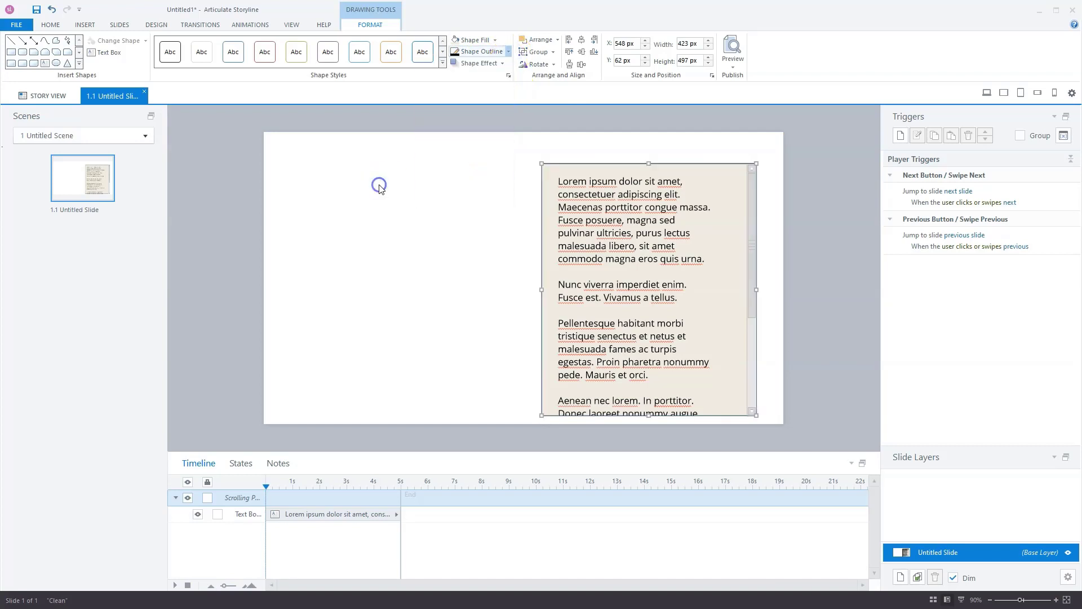
pyautogui.click(802, 177)
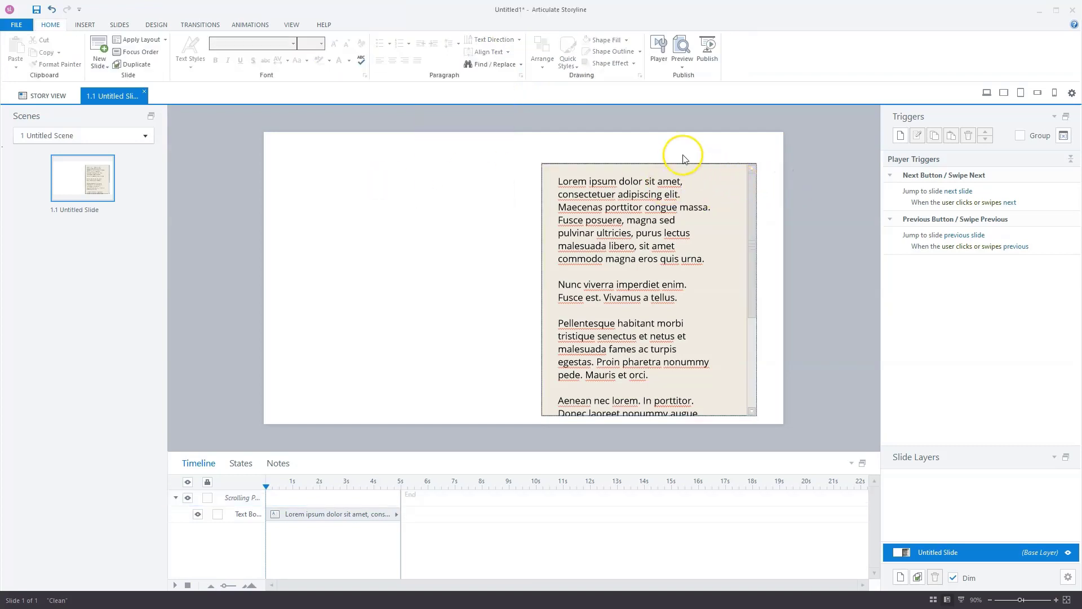
# Preview this slide again to check the formatted panel and its scrollbar, and return to editing
pyautogui.click(681, 63)
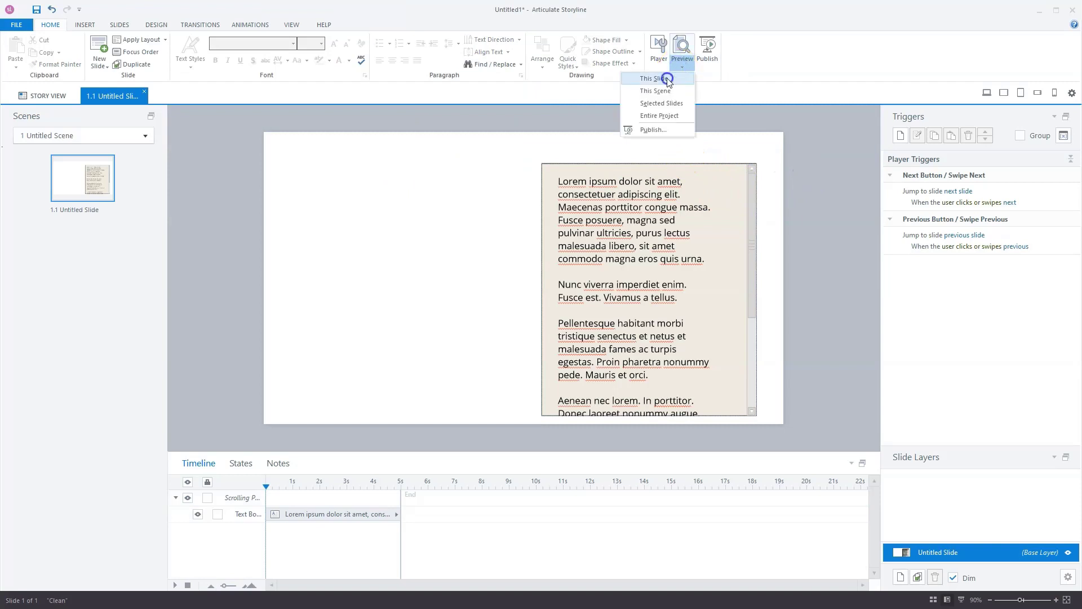
pyautogui.click(667, 78)
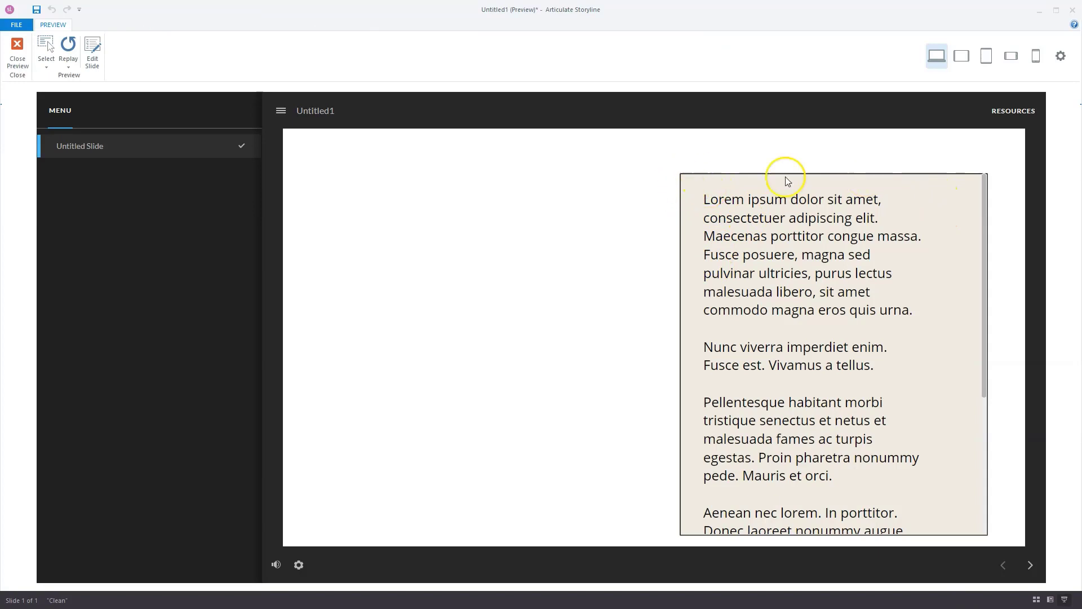
pyautogui.moveTo(983, 191)
pyautogui.mouseDown()
pyautogui.moveTo(983, 357)
pyautogui.moveTo(990, 187)
pyautogui.mouseUp()
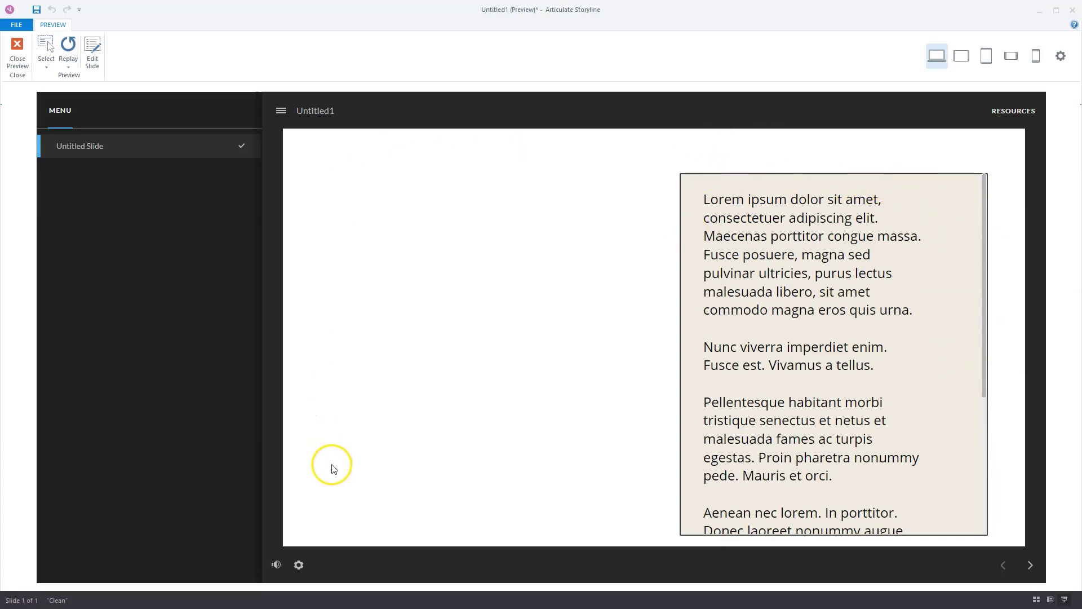
pyautogui.click(21, 61)
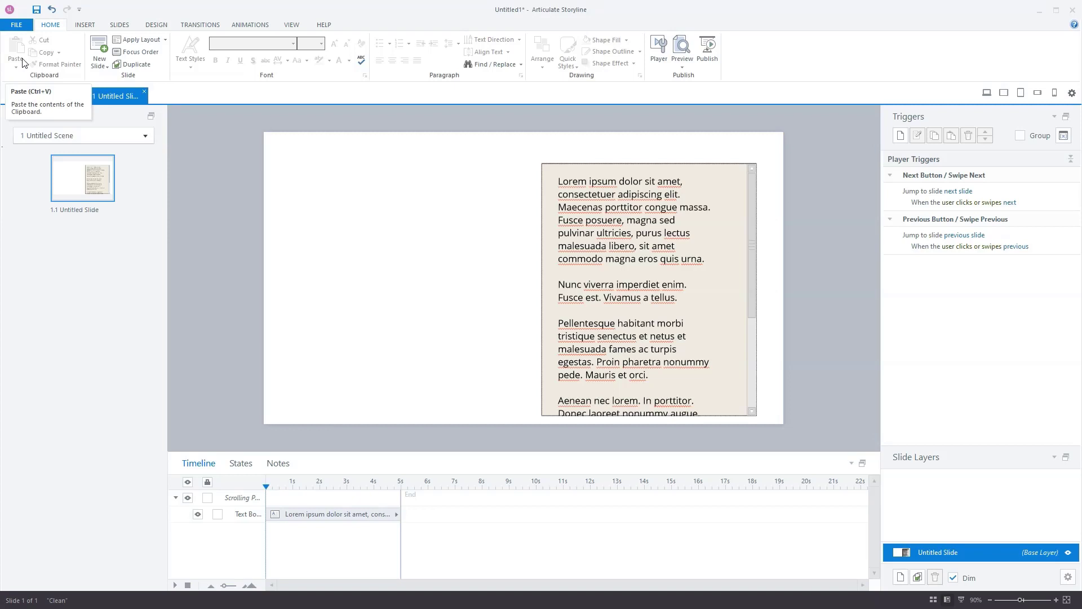
# Move the text box out of the scrolling panel onto the empty slide area and back into the panel
pyautogui.click(331, 513)
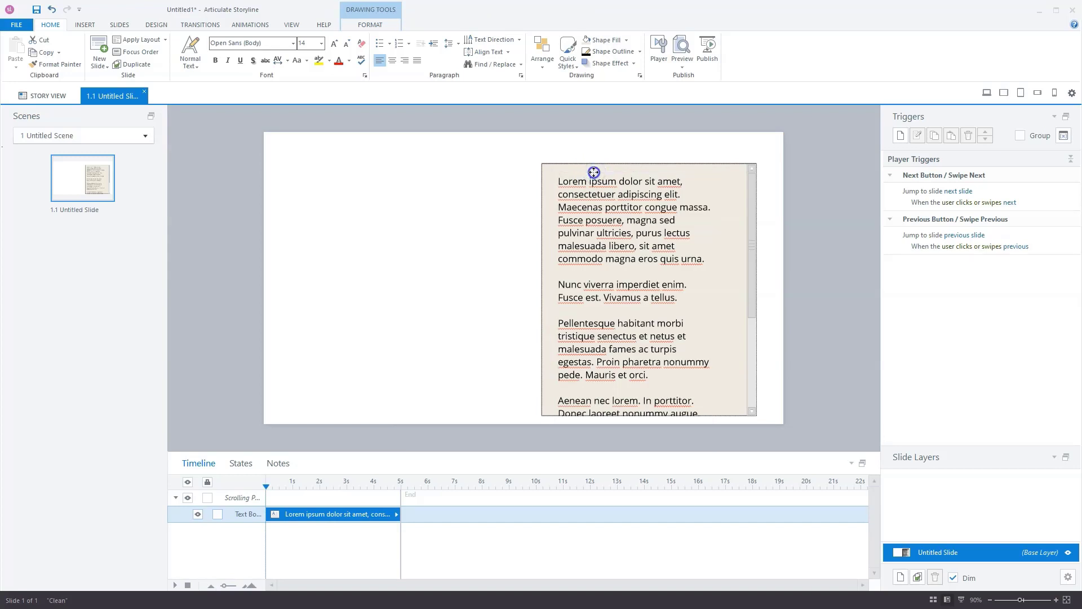
pyautogui.moveTo(594, 172); pyautogui.dragTo(359, 156)
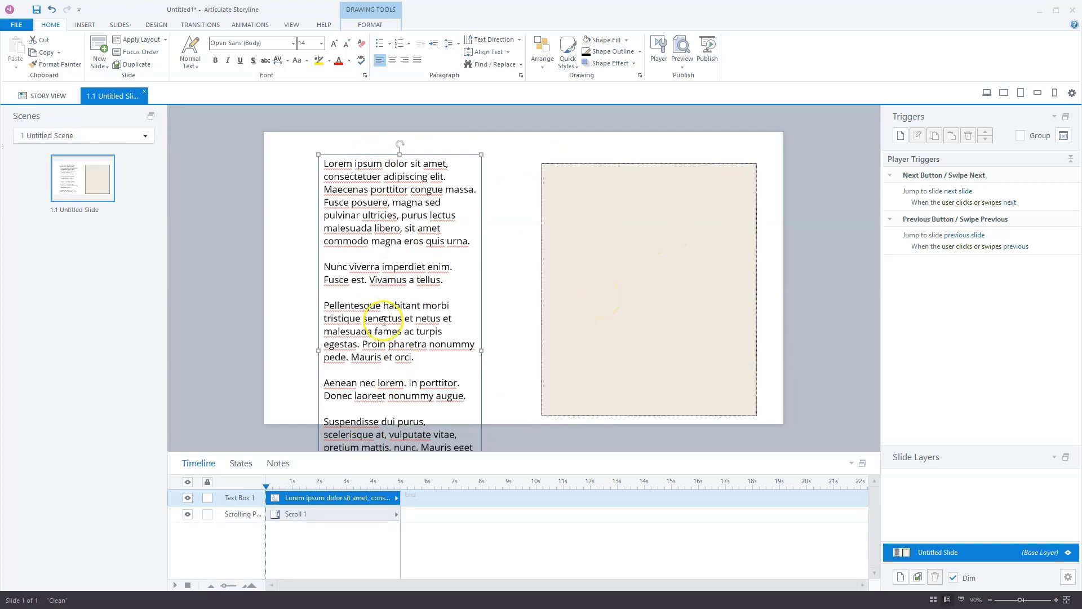
pyautogui.click(369, 280)
pyautogui.moveTo(367, 279); pyautogui.dragTo(603, 297)
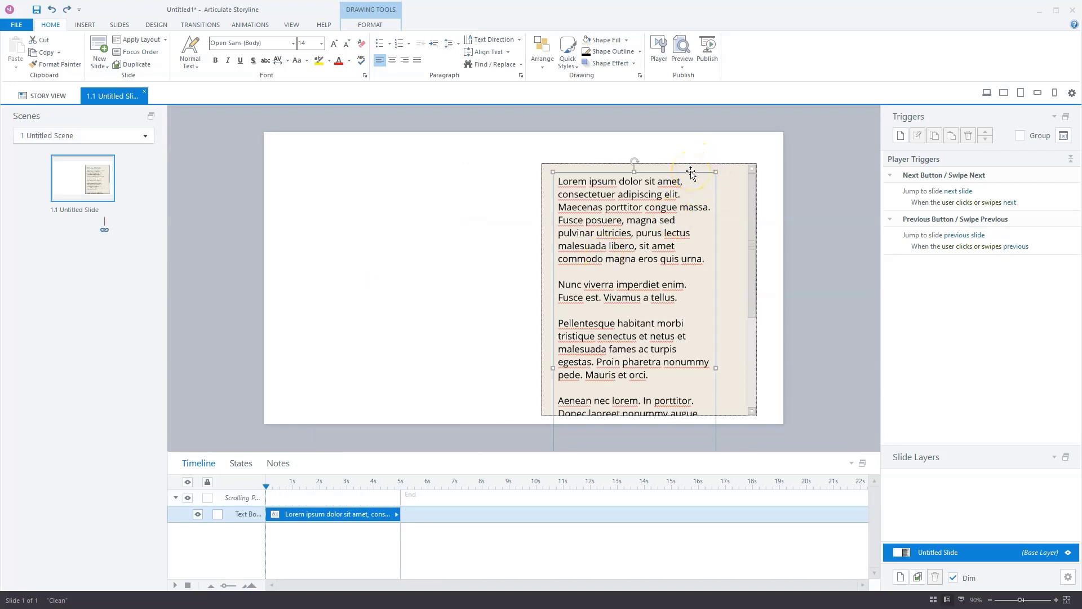
# Delete the text box from the scrolling panel and extend the panel's left edge to about 428 px total width
pyautogui.press('Delete')
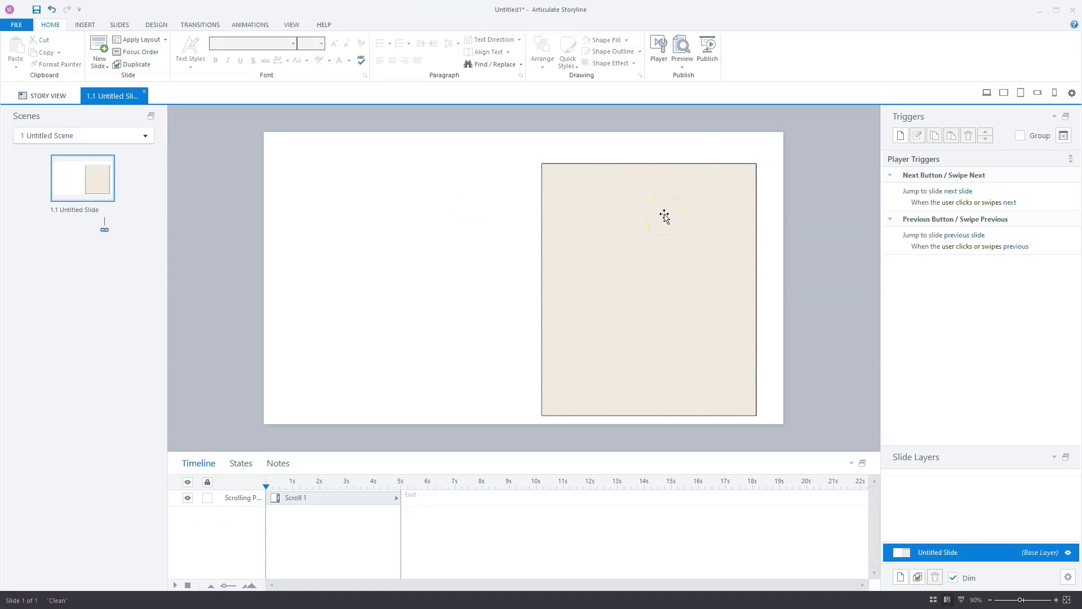
pyautogui.click(540, 316)
pyautogui.moveTo(541, 290)
pyautogui.mouseDown()
pyautogui.moveTo(563, 289)
pyautogui.moveTo(540, 290)
pyautogui.mouseUp()
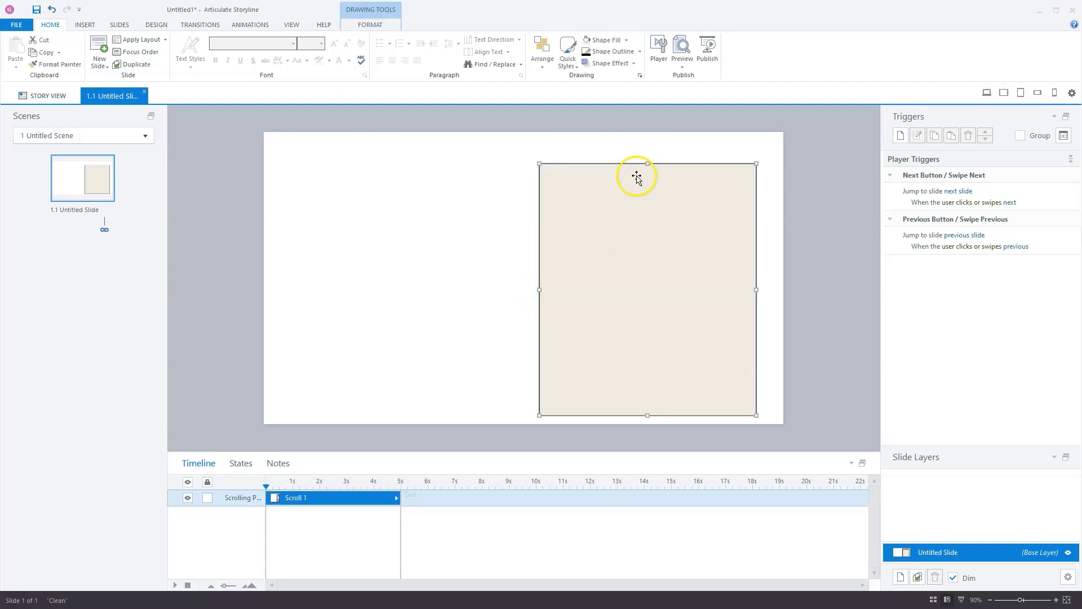
# Set the scrolling panel's height to 500 px and width to 425 px, and distribute it vertically on the slide
pyautogui.click(372, 25)
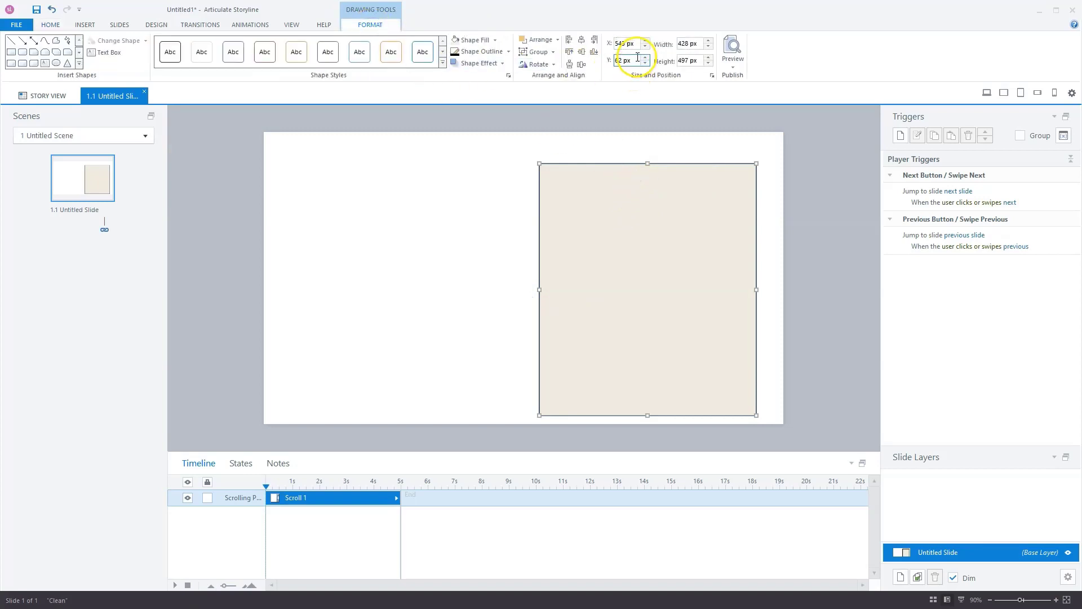
pyautogui.click(692, 61)
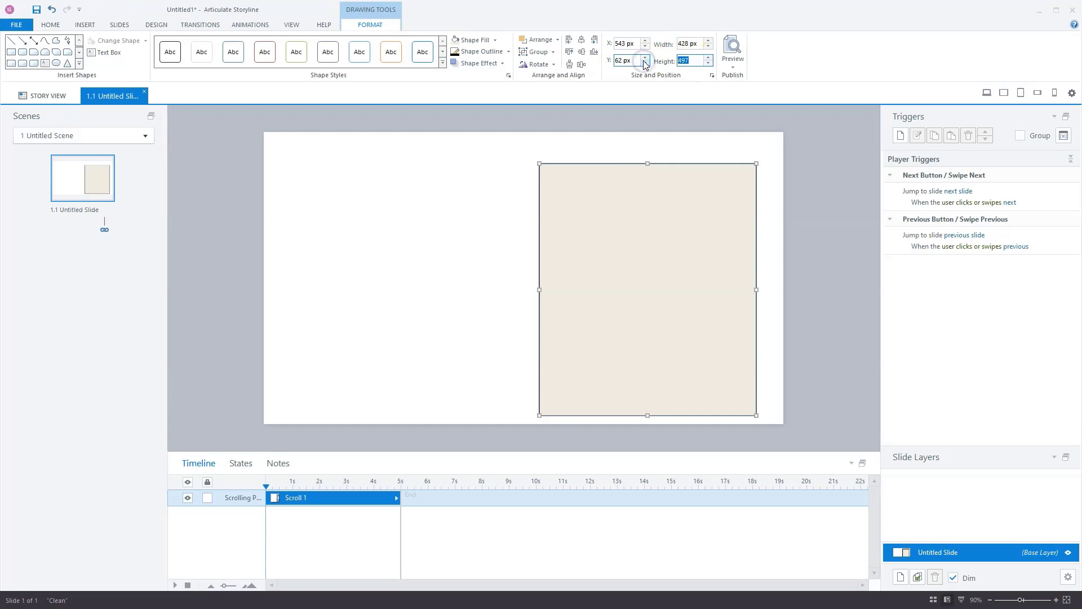
pyautogui.write('500')
pyautogui.press('Return')
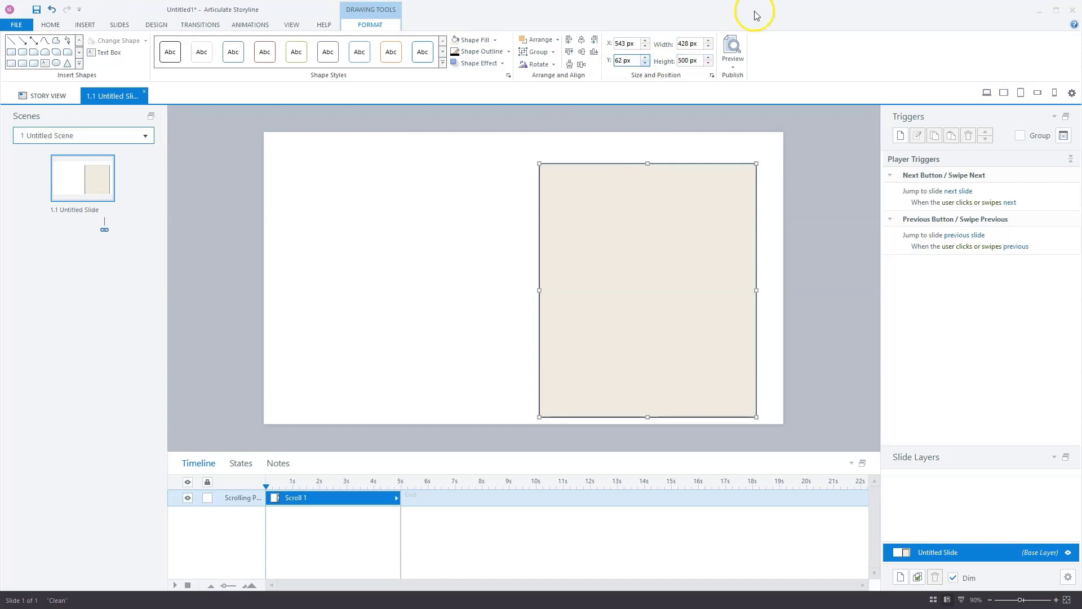
pyautogui.click(690, 43)
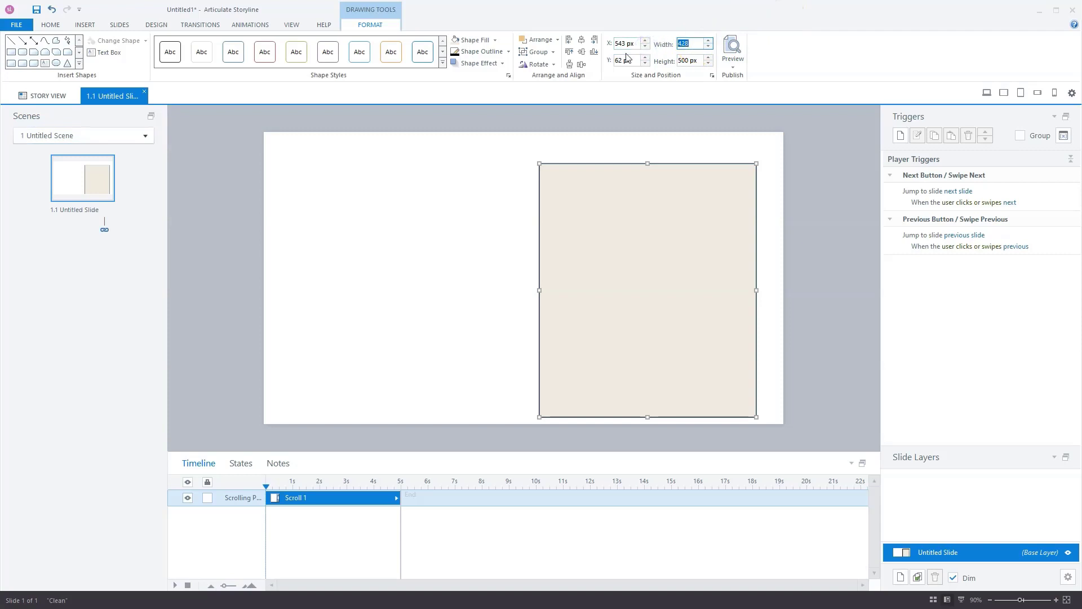
pyautogui.press('Return')
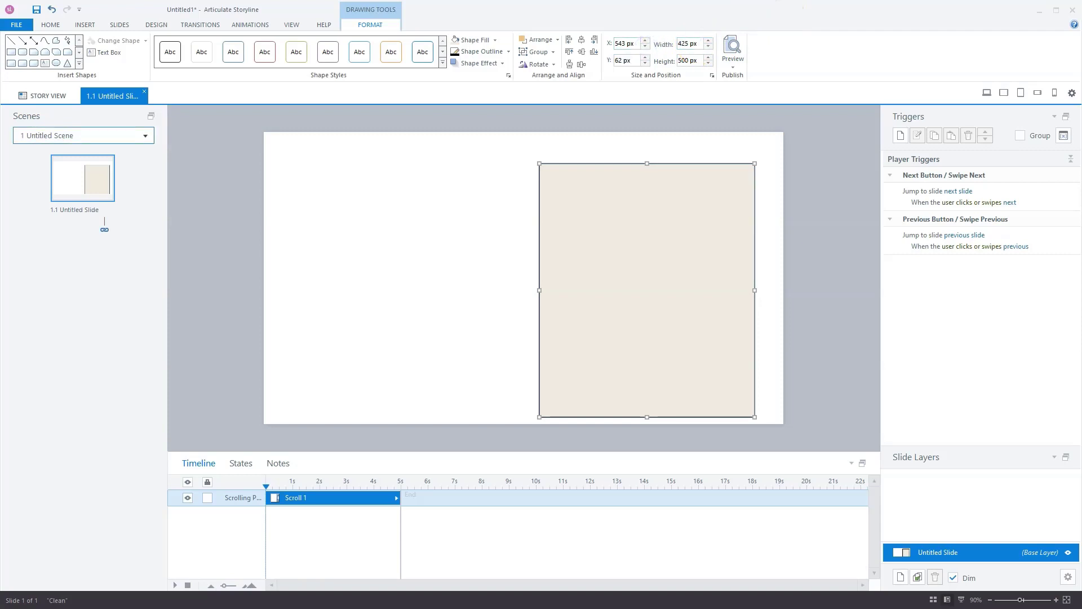
pyautogui.click(569, 65)
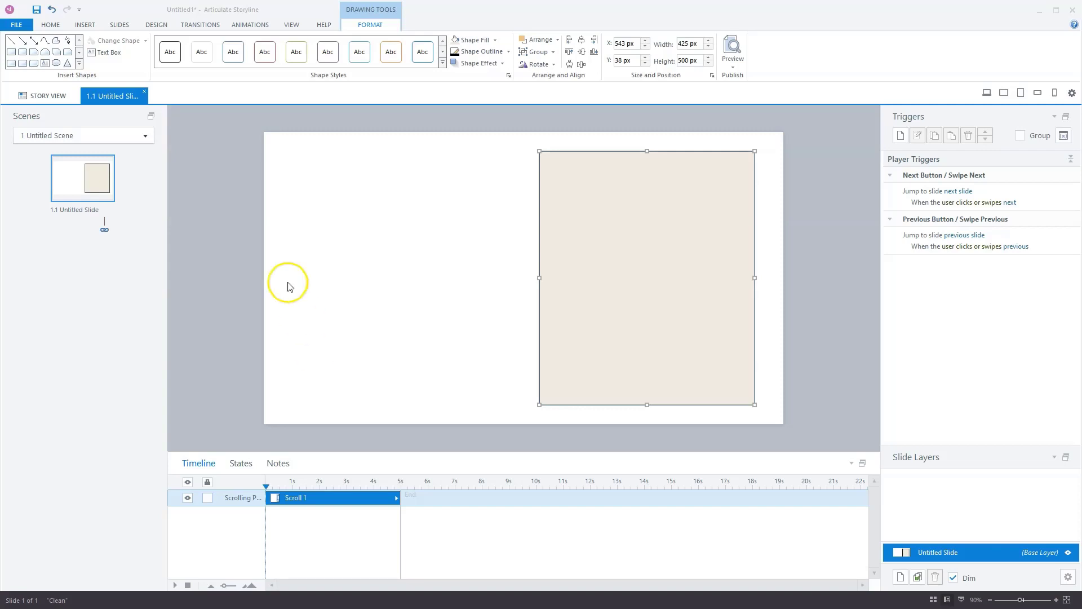
# Insert a text box on the empty slide area beside the panel and generate placeholder text in it with =lorem(2)
pyautogui.click(316, 203)
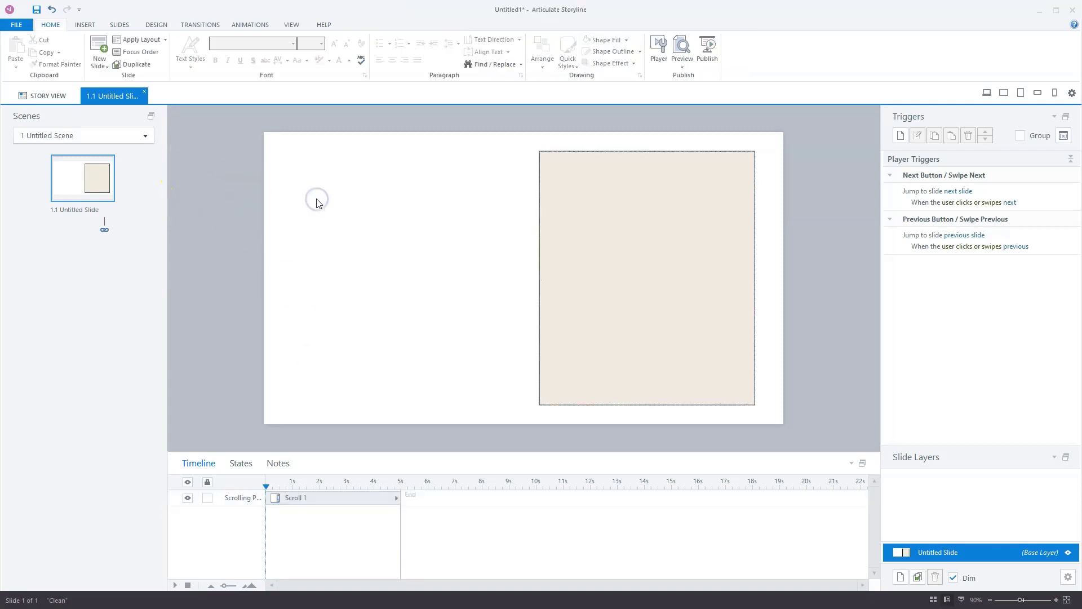
pyautogui.click(355, 211)
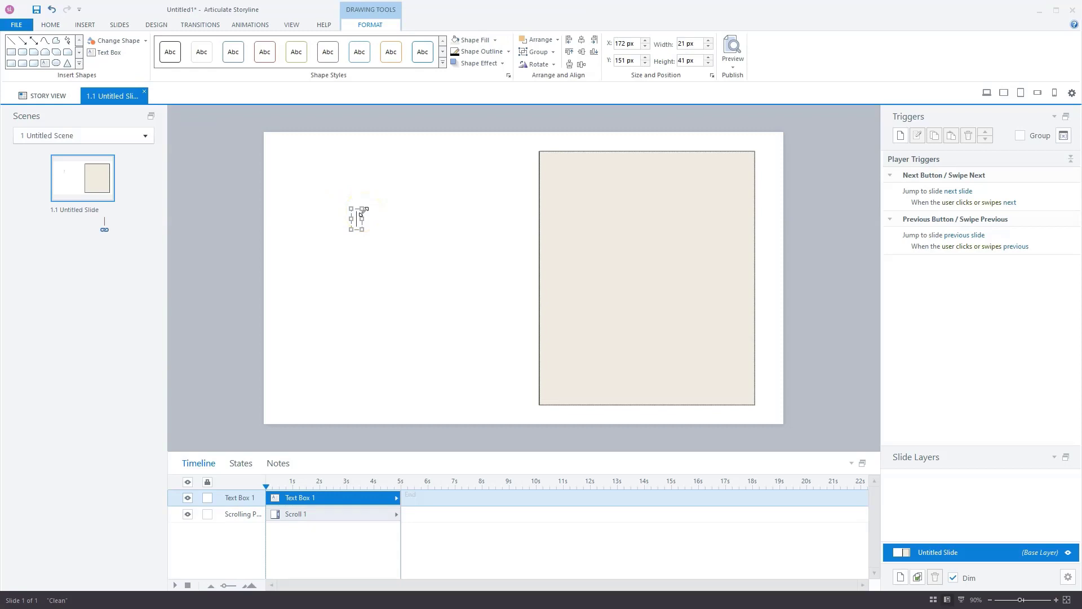
pyautogui.write('=lorem(2)')
pyautogui.press('Return')
# Set the placeholder text box's width to 400 px
pyautogui.click(370, 211)
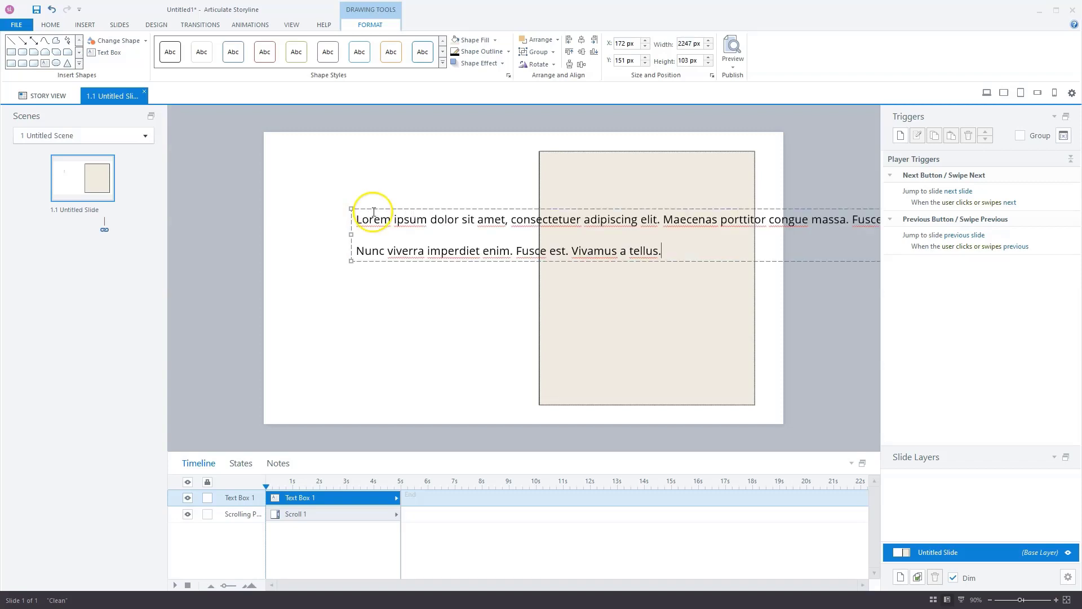
pyautogui.click(369, 22)
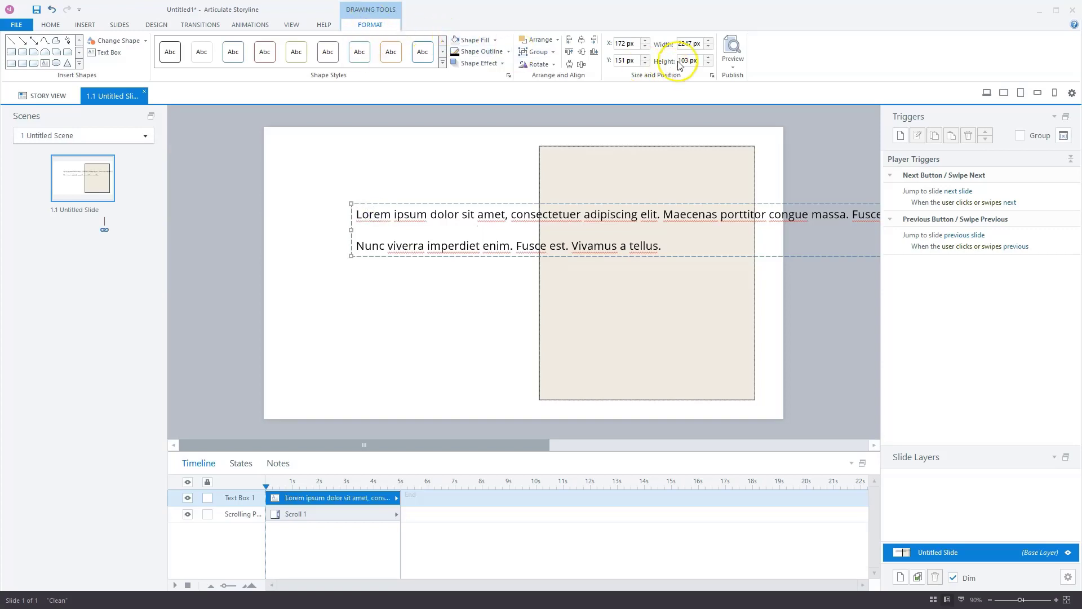
pyautogui.click(696, 43)
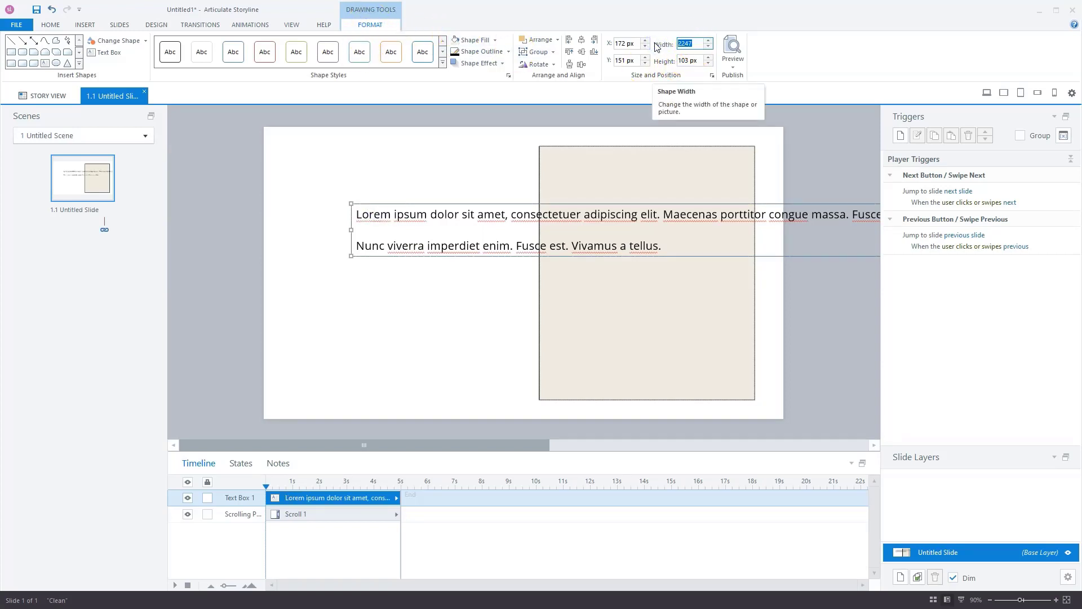
pyautogui.press('Return')
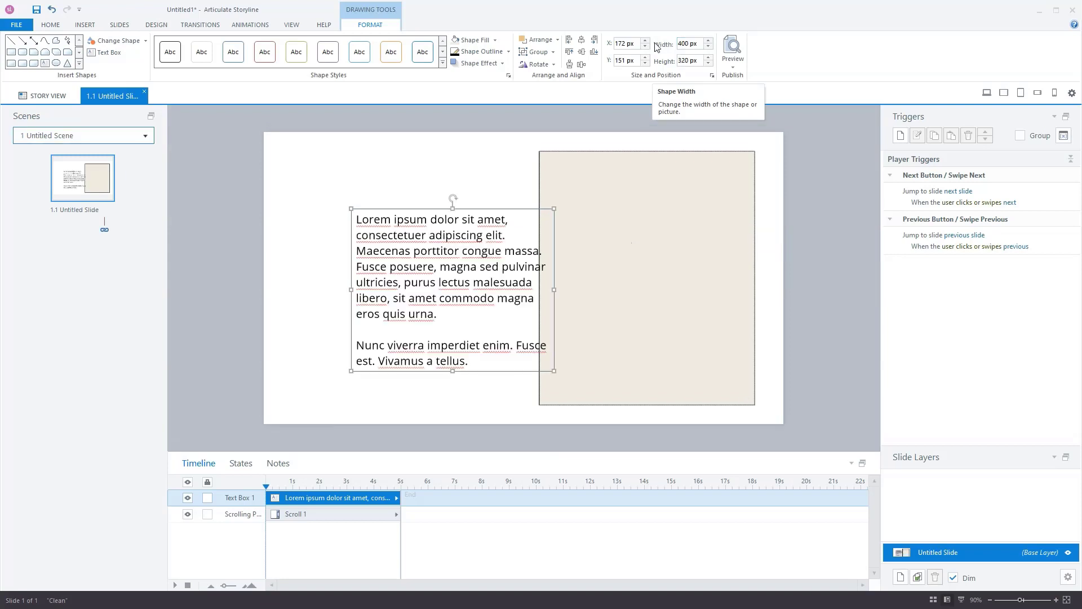
# Reduce the whole placeholder text to font size 14 and move its box to the slide's upper-left area, level with the panel's top edge
pyautogui.click(475, 361)
pyautogui.hotkey('ctrl', 'a')
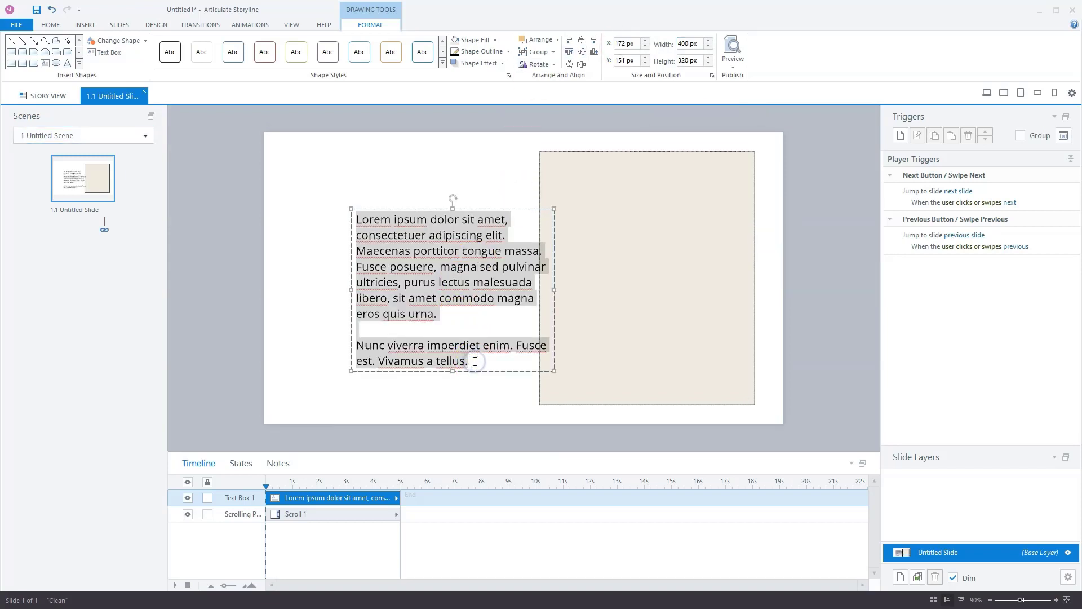
pyautogui.click(50, 25)
pyautogui.click(347, 44)
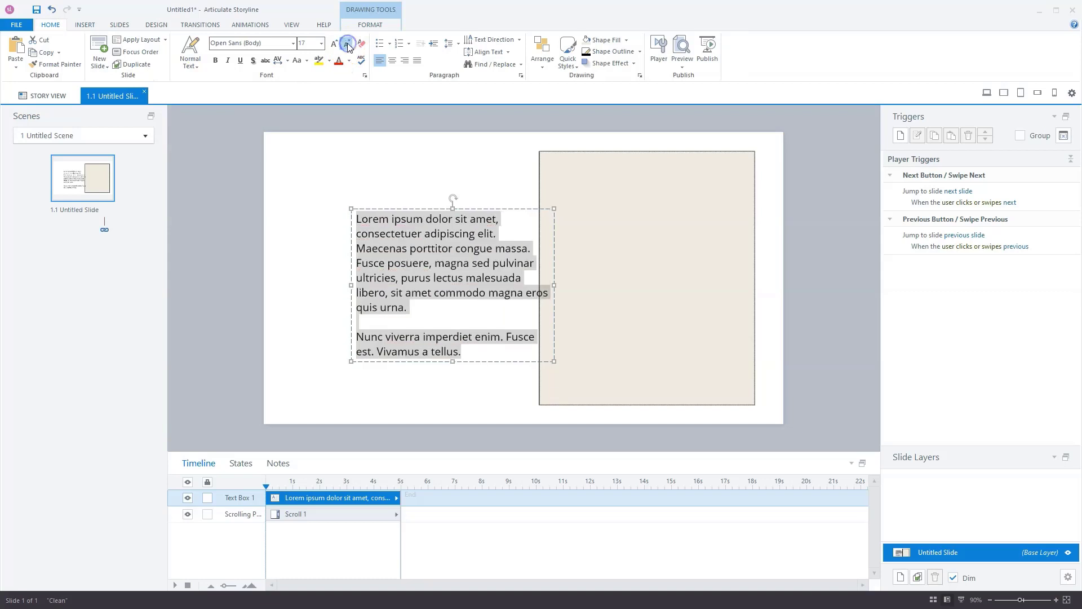
pyautogui.click(347, 45)
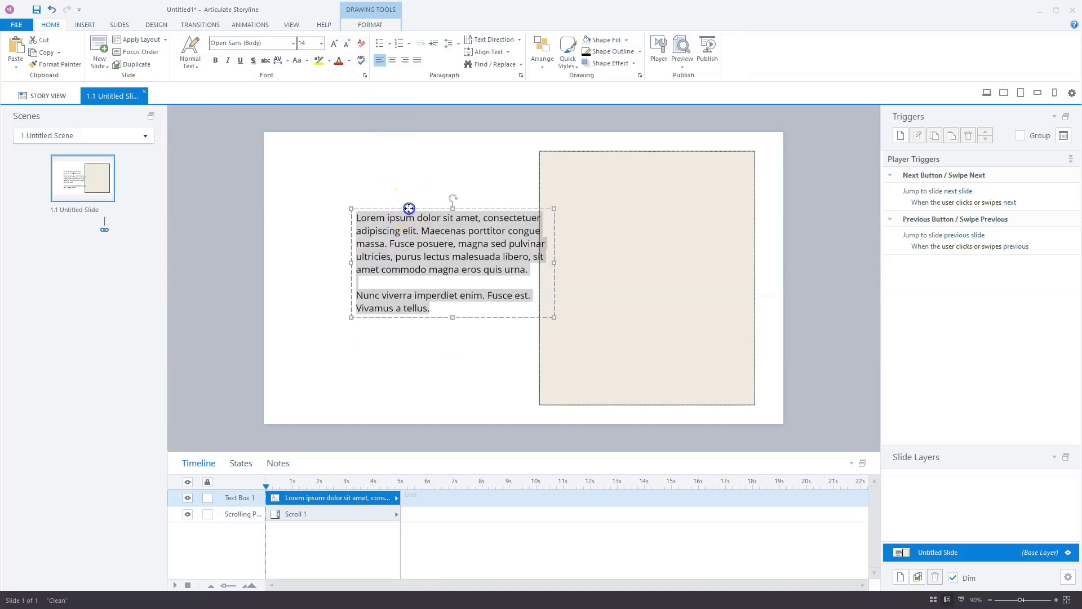
pyautogui.moveTo(408, 208); pyautogui.dragTo(343, 152)
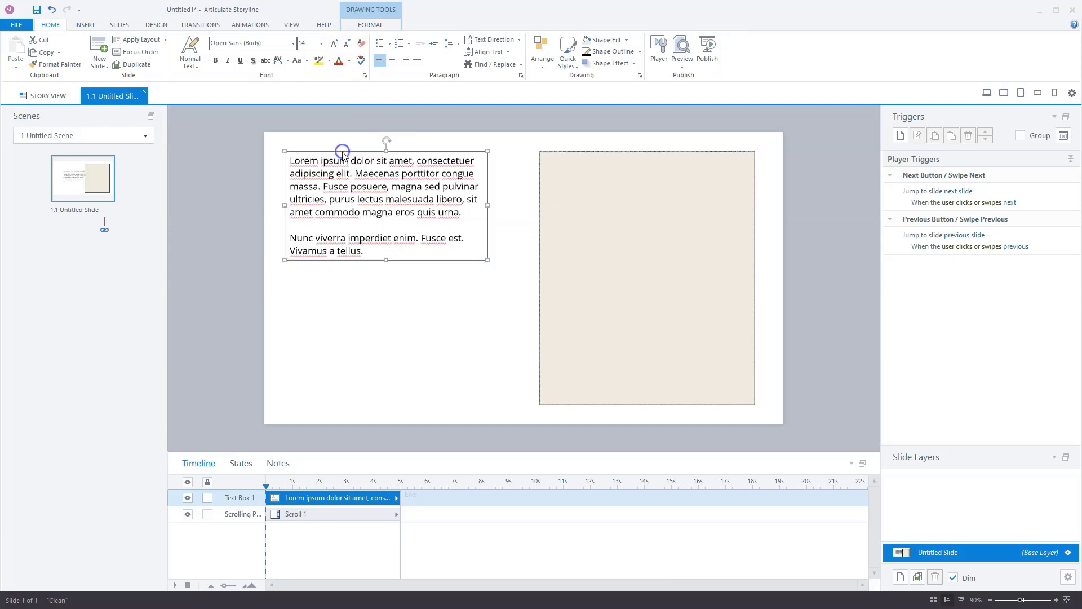
pyautogui.click(330, 286)
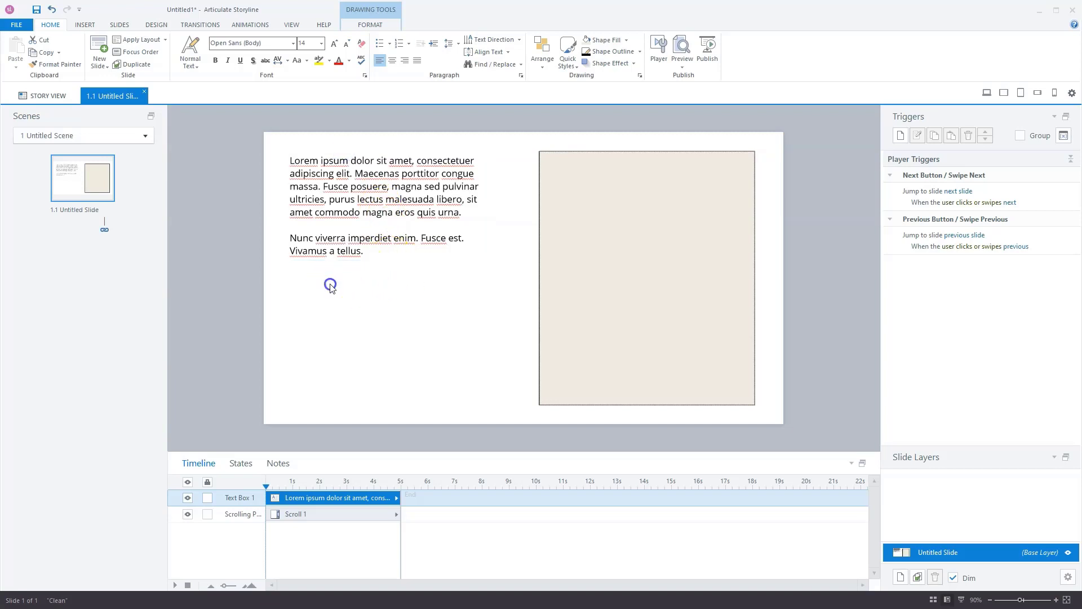
# Search the Content Library photos for forest and insert the 6000 x 3375 sunset photo with trees and mountains
pyautogui.click(84, 26)
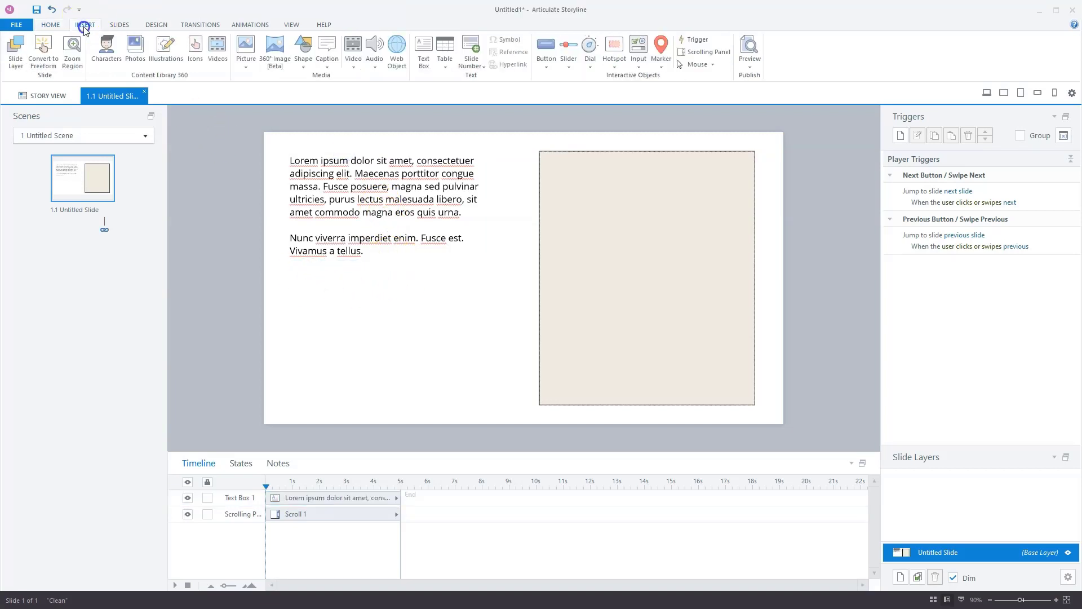
pyautogui.click(135, 44)
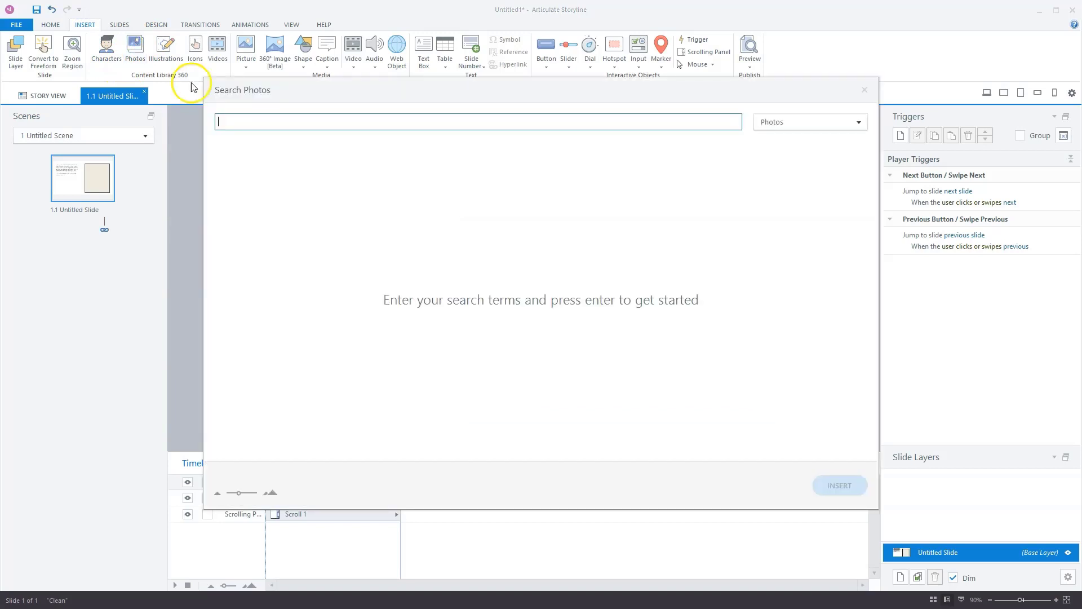
pyautogui.click(248, 125)
pyautogui.press('Return')
pyautogui.click(290, 277)
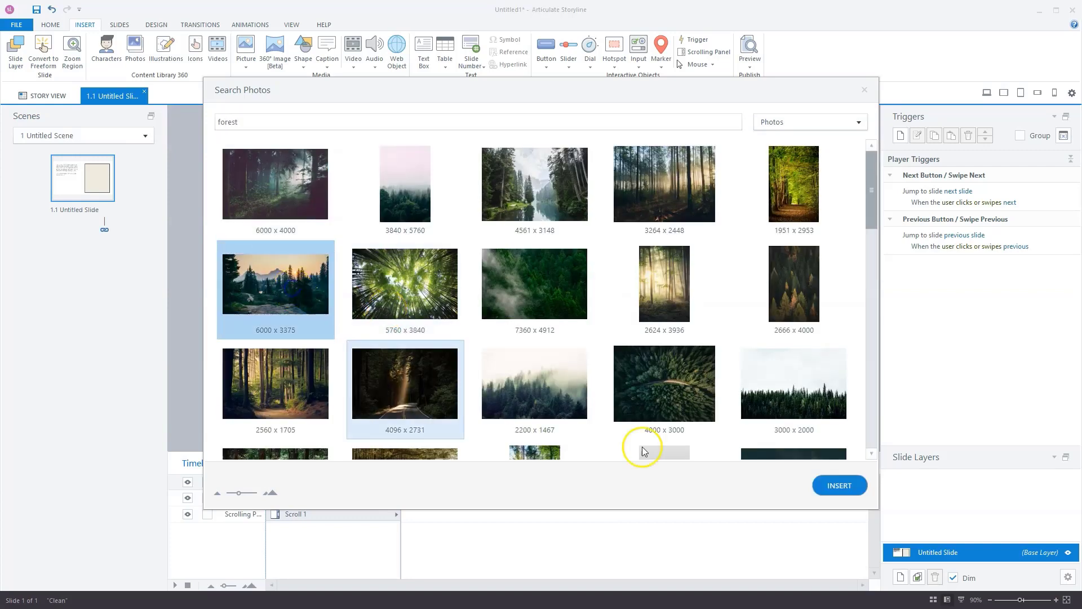
pyautogui.click(838, 484)
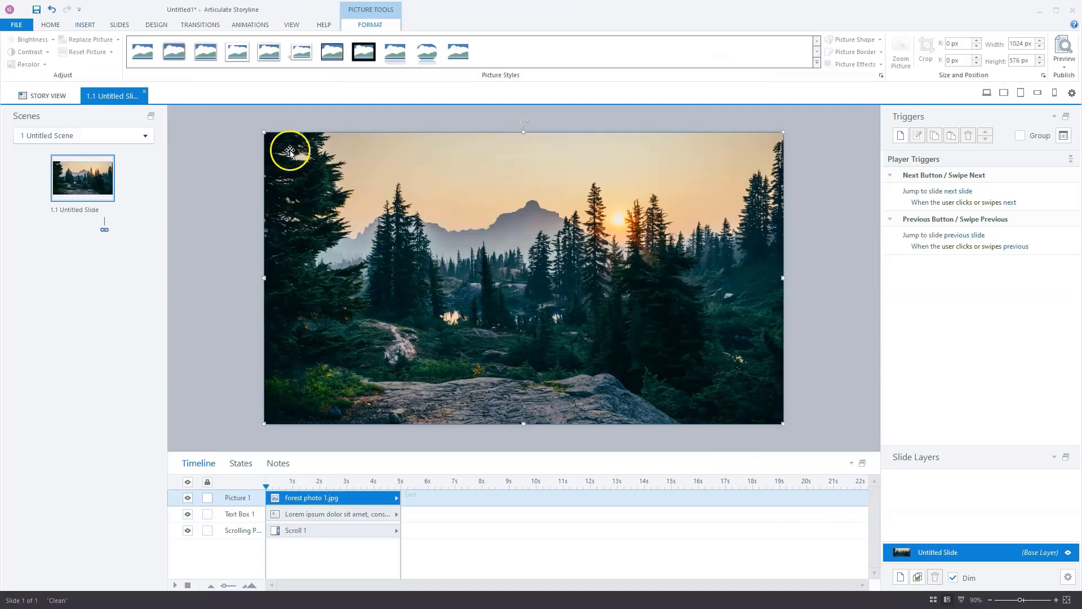
# Shrink the forest photo to about 364 by 205 px and place it directly below the text box
pyautogui.moveTo(265, 133); pyautogui.dragTo(472, 263)
pyautogui.moveTo(264, 133)
pyautogui.mouseDown()
pyautogui.moveTo(524, 269)
pyautogui.moveTo(512, 272)
pyautogui.mouseUp()
pyautogui.moveTo(618, 329); pyautogui.dragTo(399, 323)
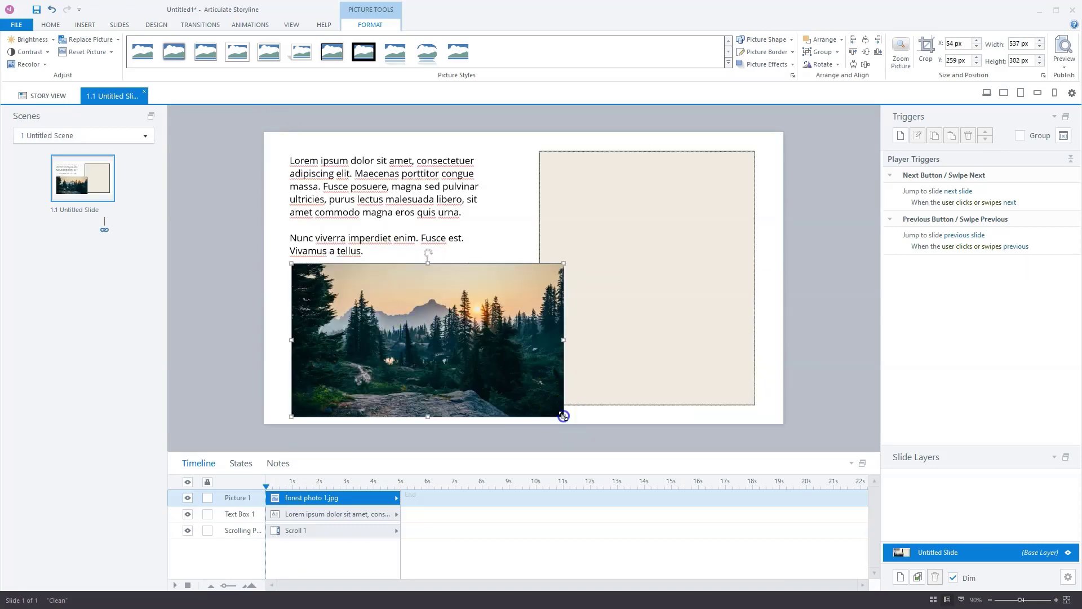
pyautogui.moveTo(564, 416); pyautogui.dragTo(477, 368)
# Duplicate the placeholder text box and place the copy below the forest photo
pyautogui.click(386, 200)
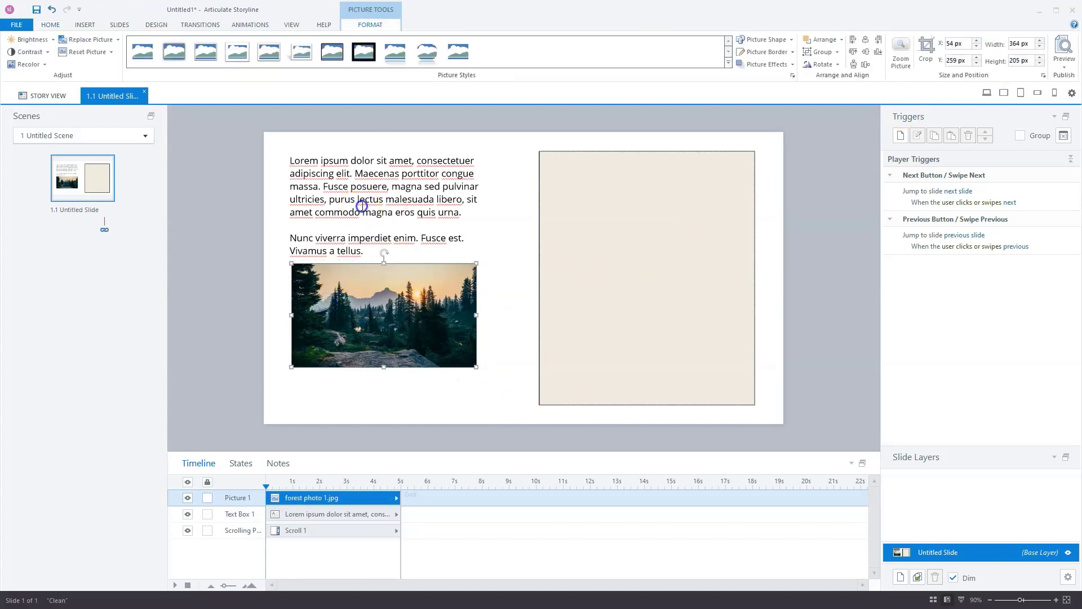
pyautogui.click(376, 150)
pyautogui.click(412, 151)
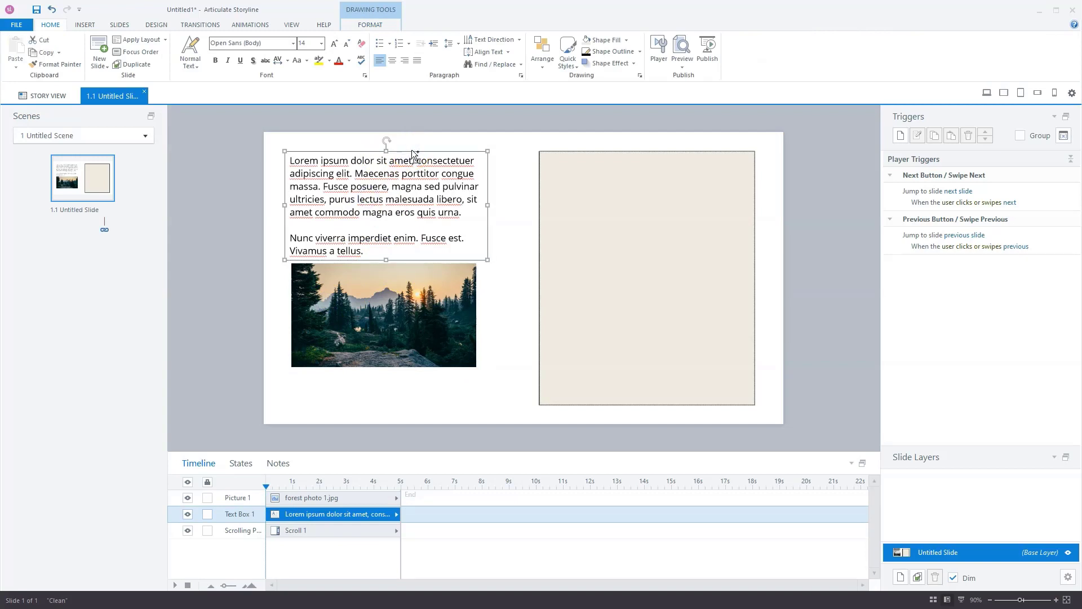
pyautogui.hotkey('ctrl', 'd')
pyautogui.moveTo(411, 154); pyautogui.dragTo(402, 379)
# Remove the left internal text margin from both placeholder text boxes
pyautogui.click(389, 196)
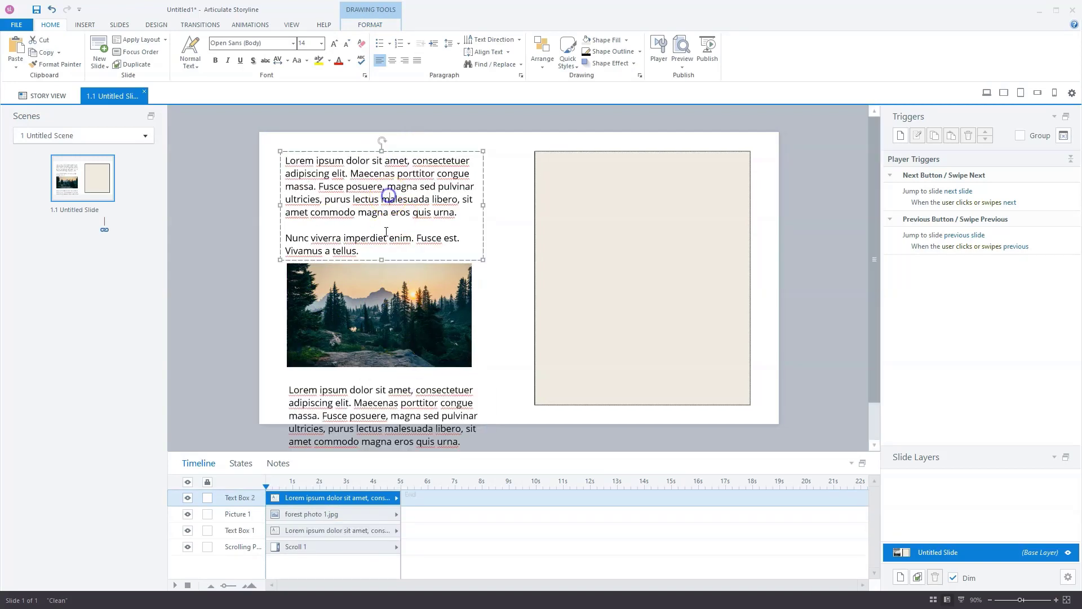
pyautogui.click(322, 390)
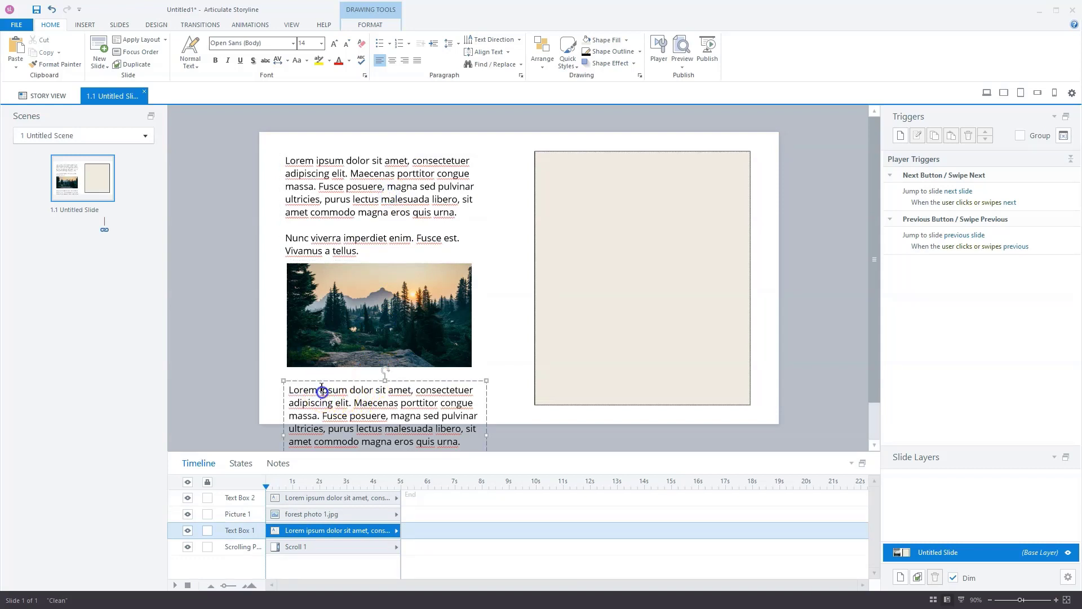
pyautogui.keyDown('shift'); pyautogui.click(353, 222); pyautogui.keyUp('shift')
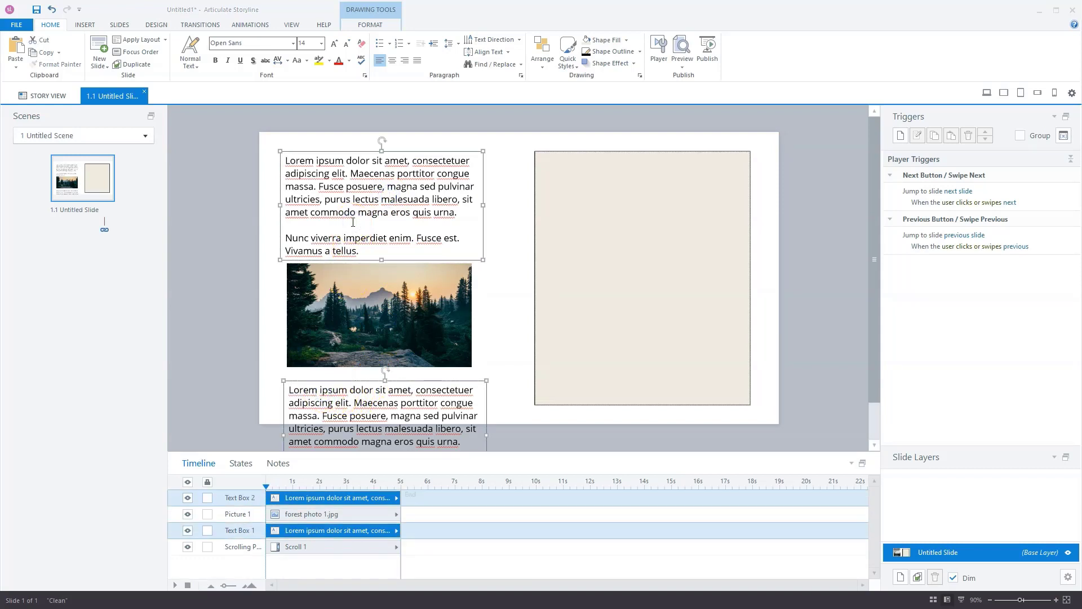
pyautogui.hotkey('ctrl', 'Return')
pyautogui.click(425, 332)
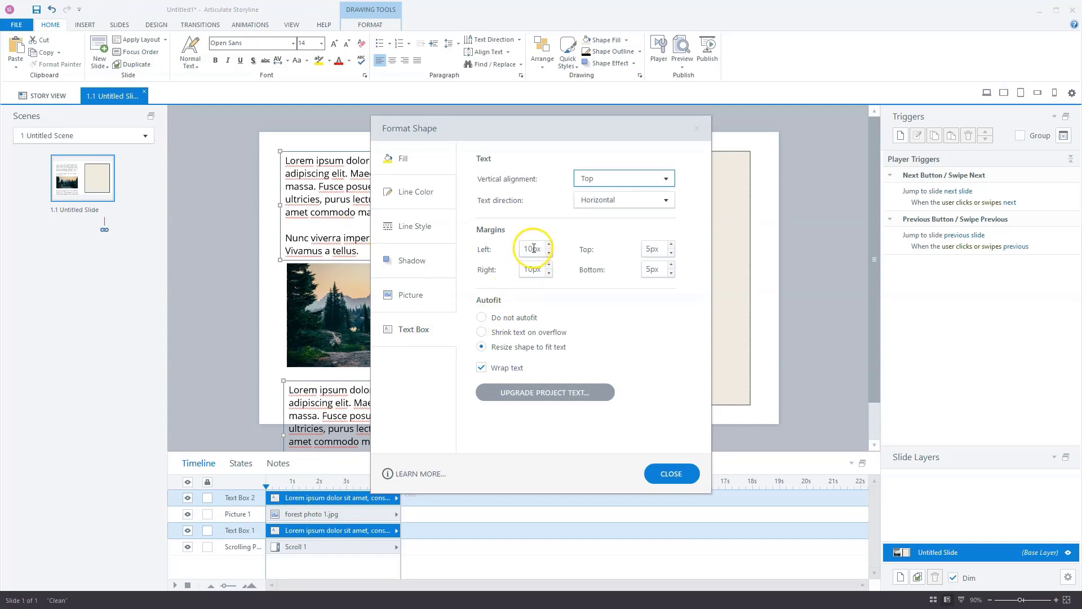
pyautogui.click(534, 249)
pyautogui.press('Return')
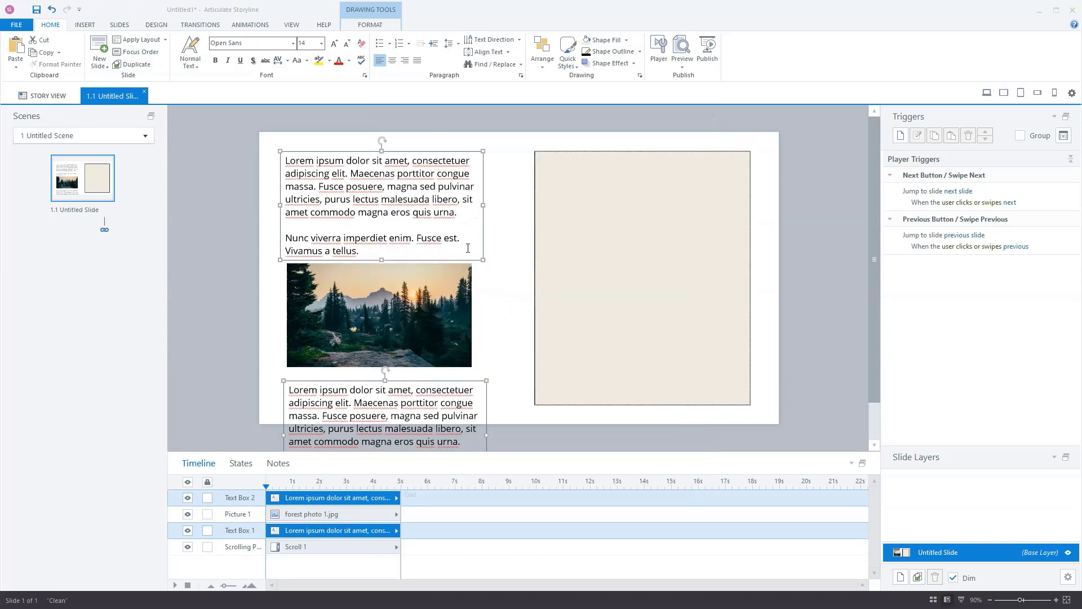
# Align the forest photo and both text boxes to the left and distribute the three objects vertically
pyautogui.keyDown('shift'); pyautogui.click(330, 319); pyautogui.keyUp('shift')
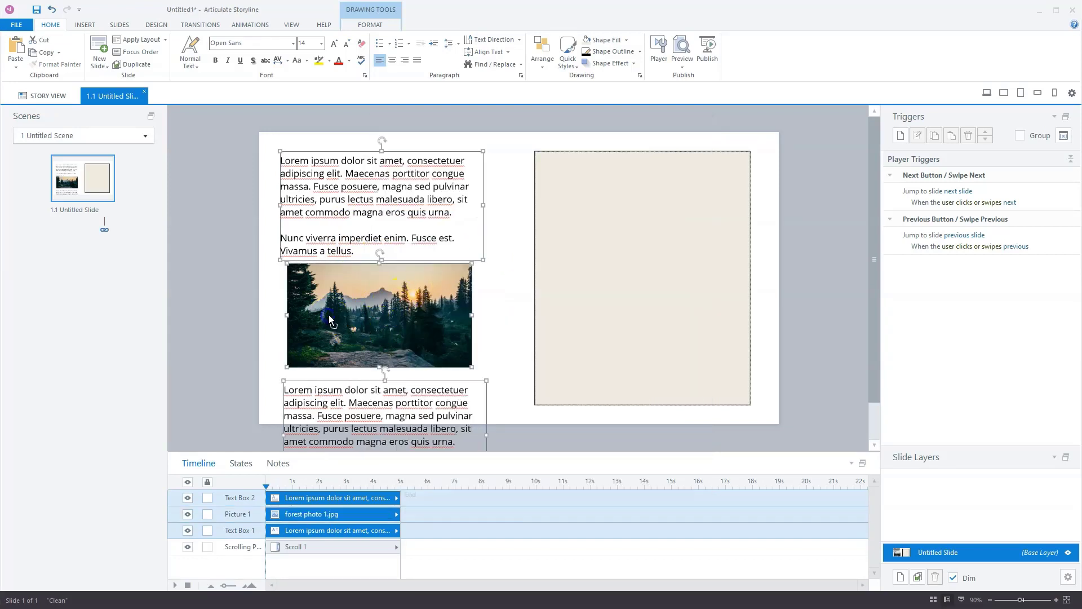
pyautogui.click(370, 24)
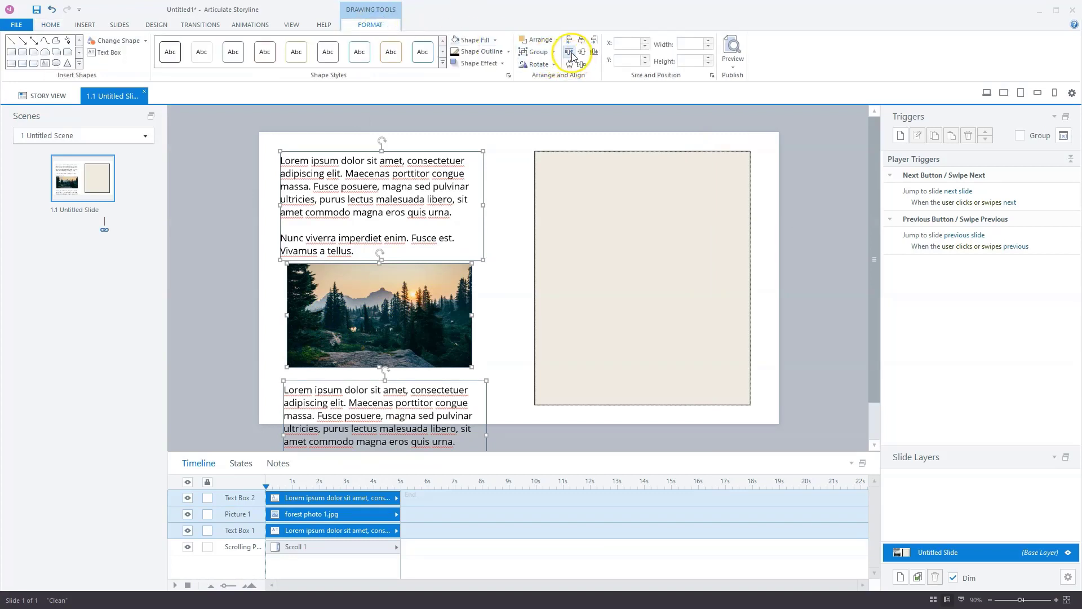
pyautogui.click(570, 40)
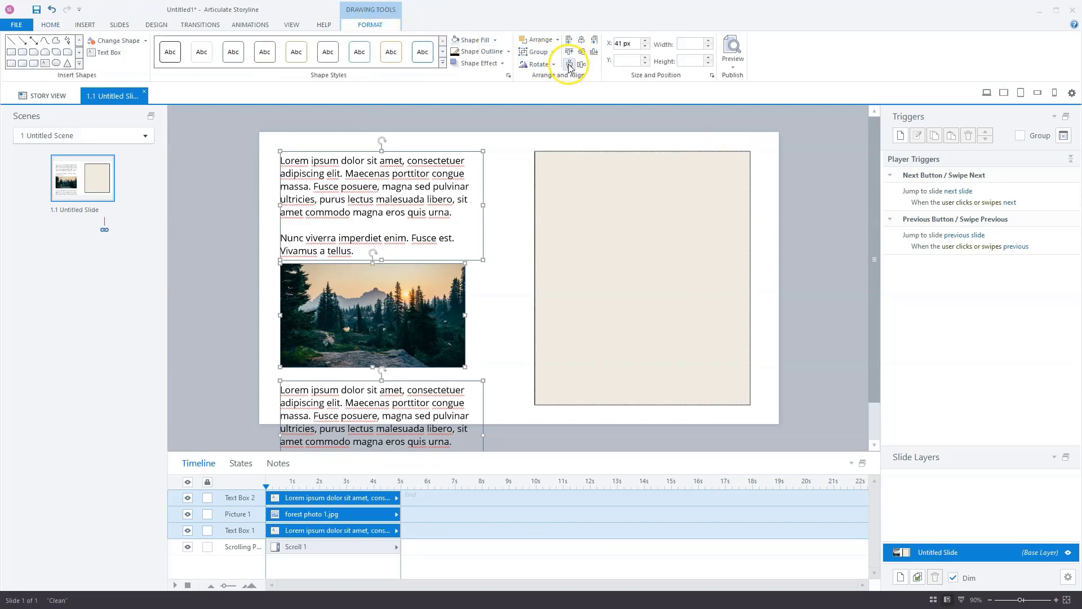
pyautogui.click(570, 64)
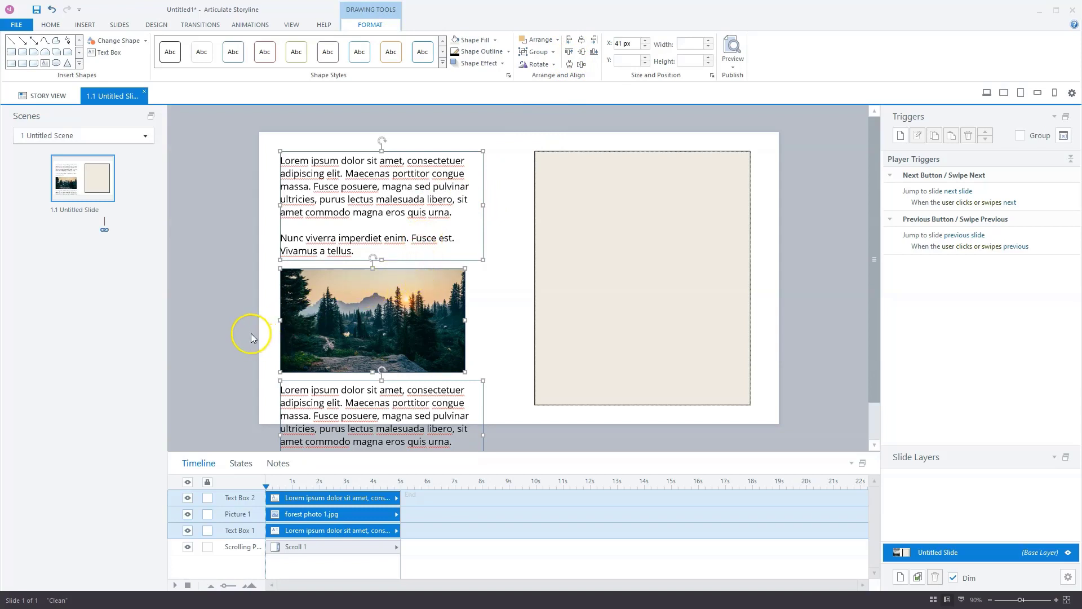
# Group the photo with both text boxes and move the group into the scrolling panel, near its top edge
pyautogui.hotkey('ctrl', 'g')
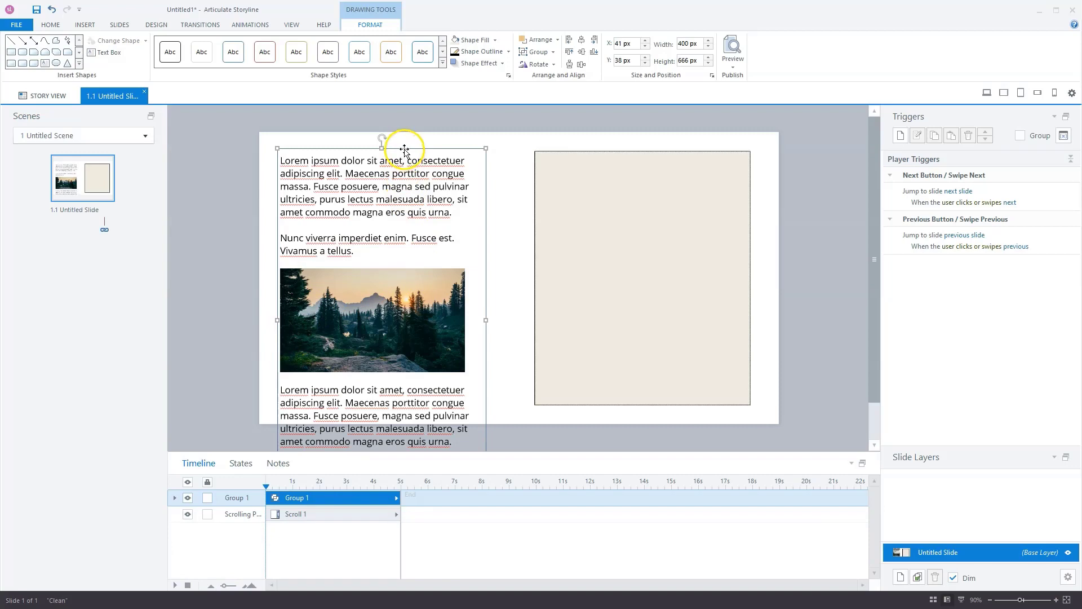
pyautogui.moveTo(405, 150); pyautogui.dragTo(667, 155)
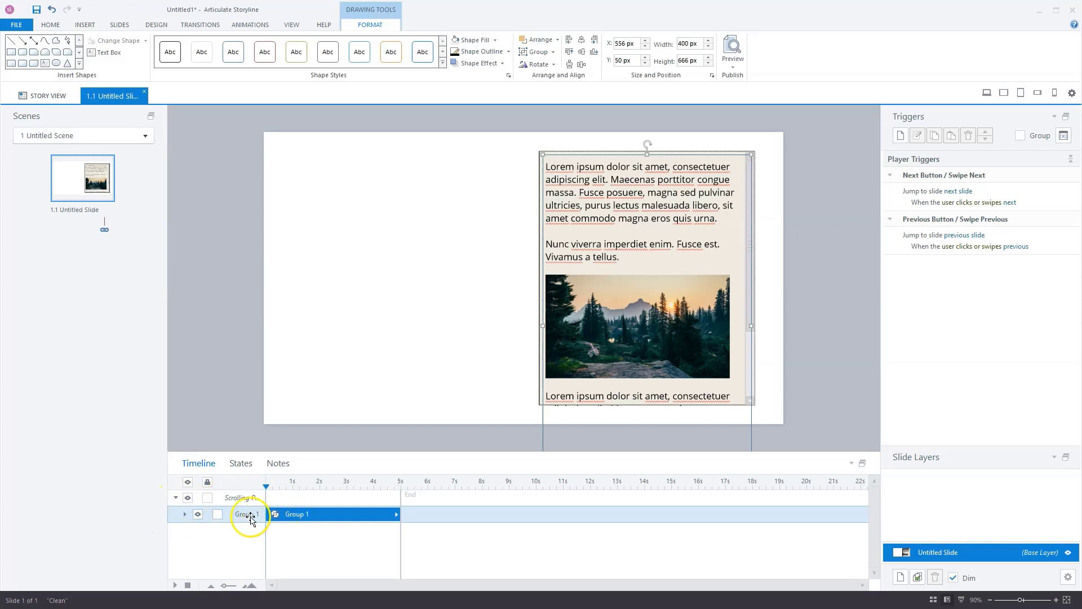
# Check which objects the group contains and preview the slide, scrolling the panel down to the end of its content
pyautogui.click(186, 514)
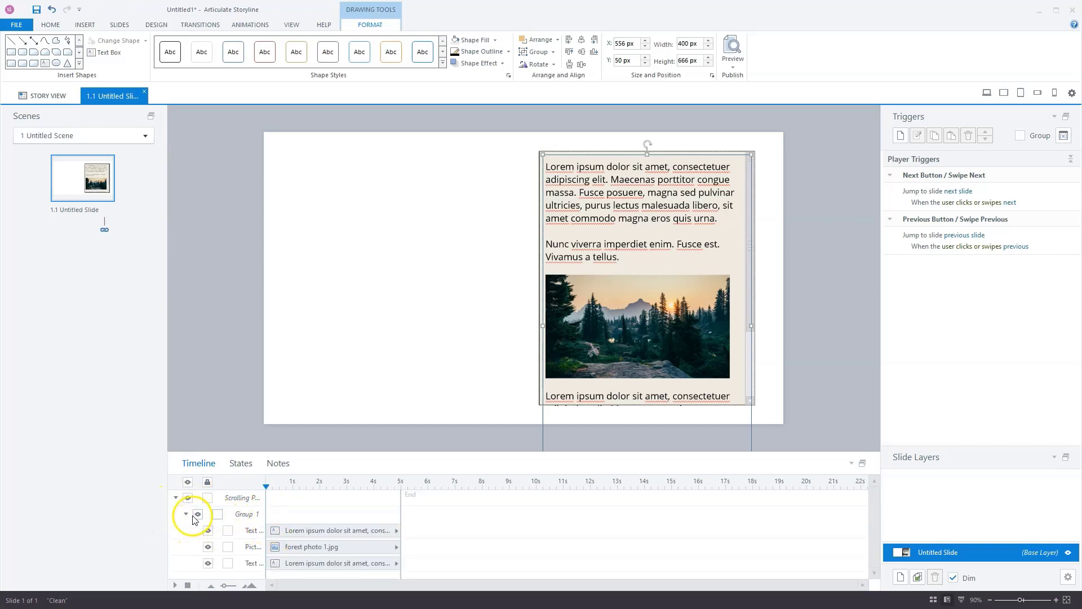
pyautogui.click(185, 514)
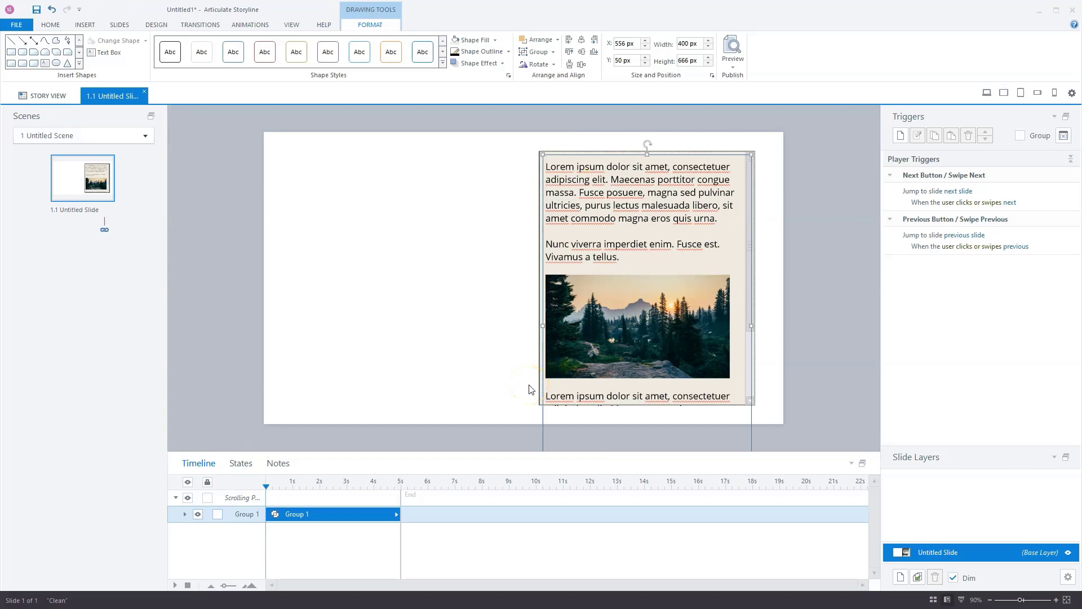
pyautogui.press('F12')
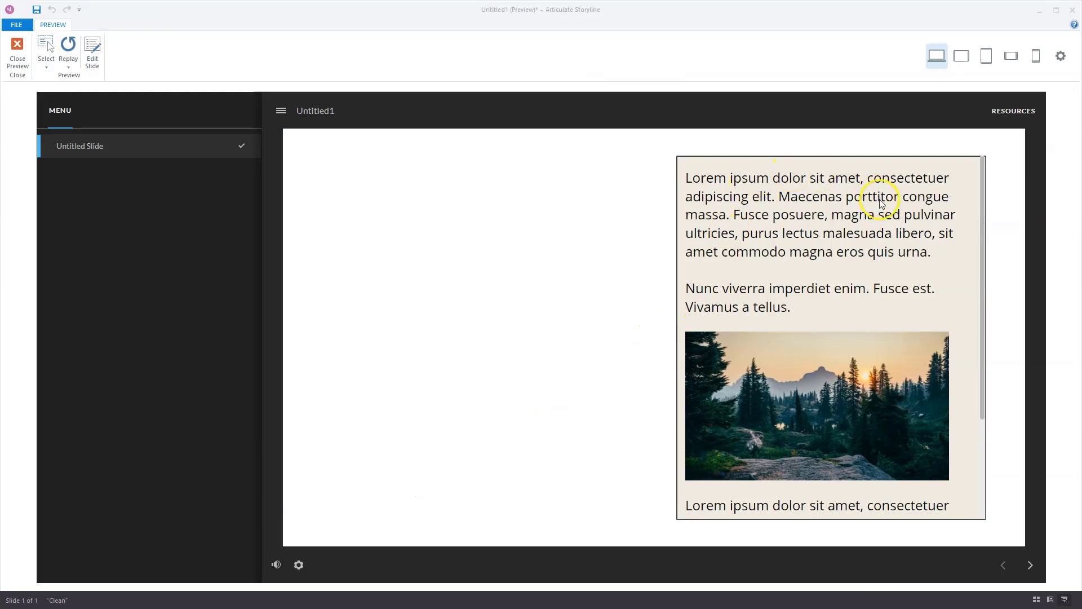
pyautogui.moveTo(986, 249); pyautogui.dragTo(973, 363)
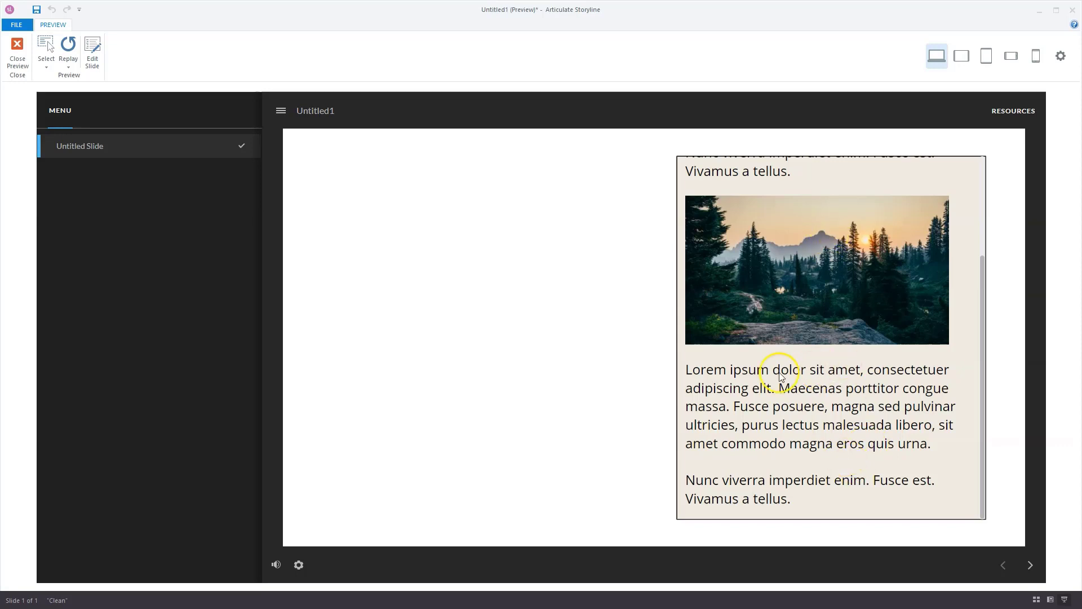
pyautogui.click(18, 52)
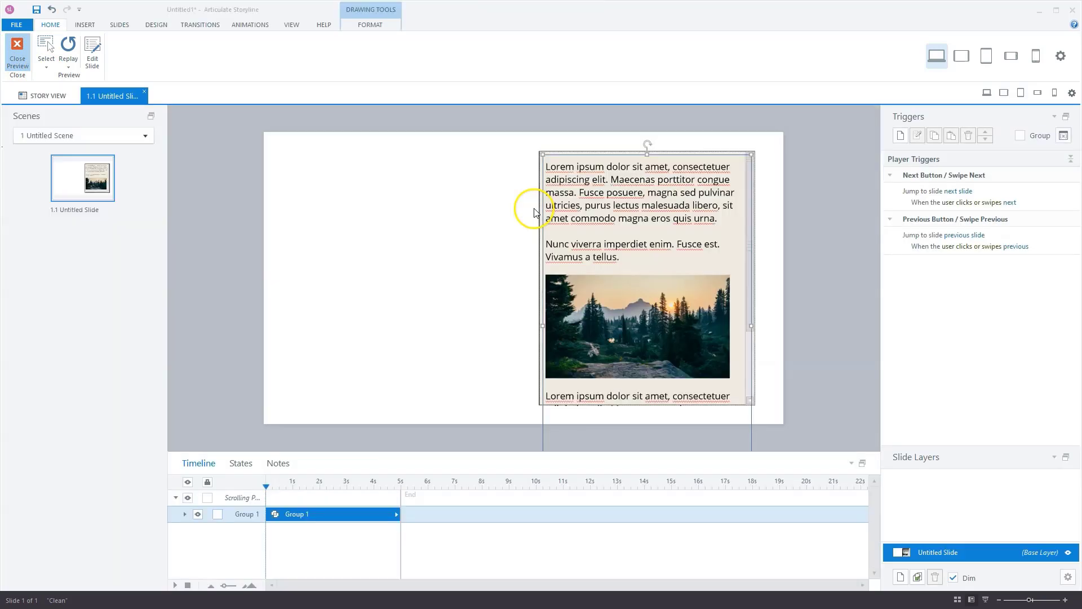
# Insert a square-cornered button about 143 by 37 px on the empty part of the slide and label it "next"
pyautogui.click(85, 25)
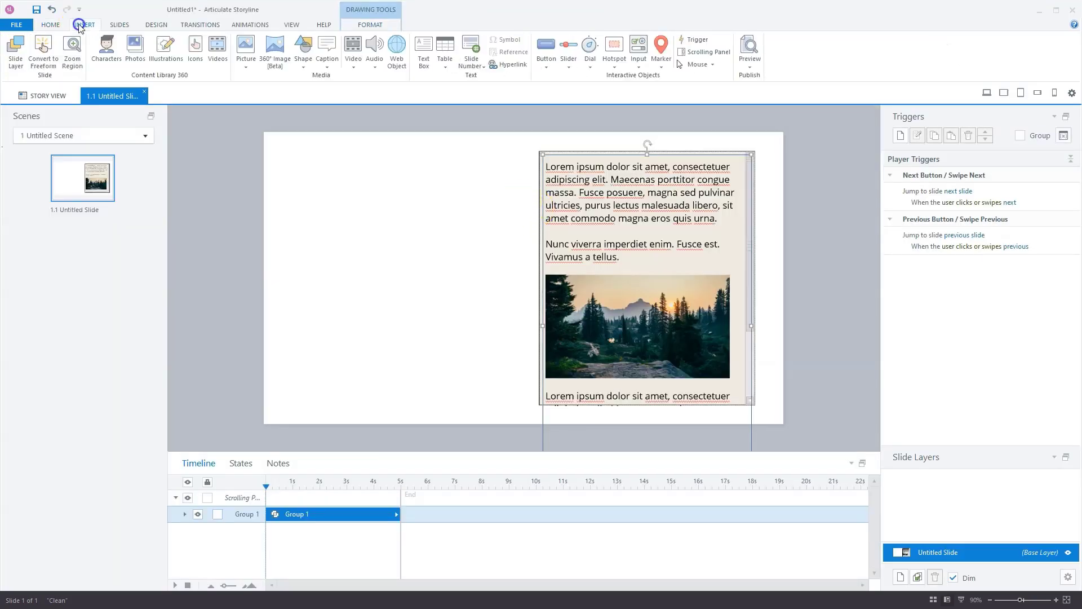
pyautogui.click(546, 57)
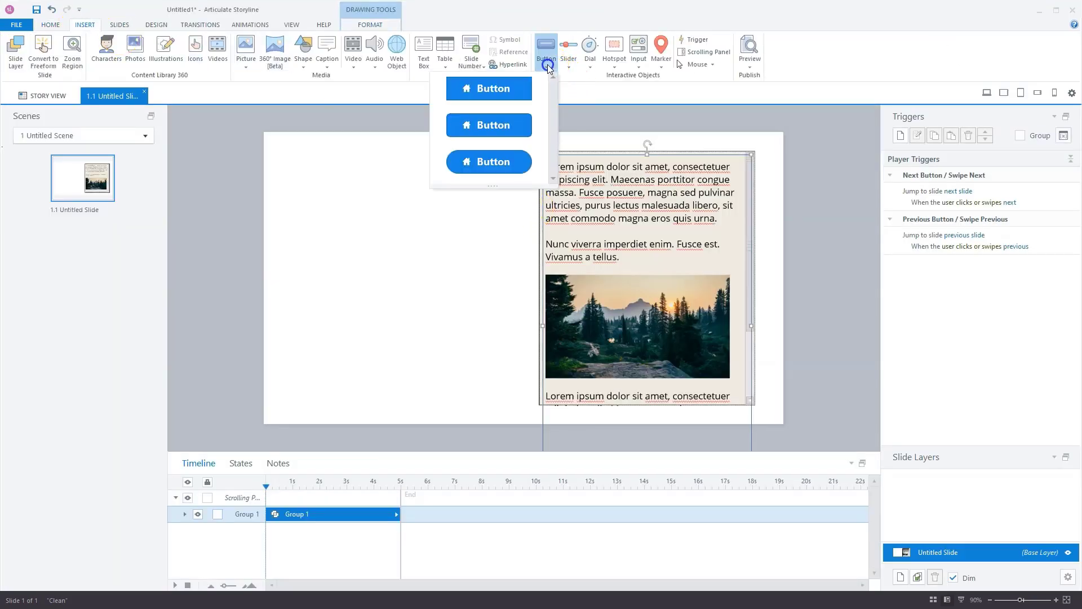
pyautogui.click(502, 86)
pyautogui.moveTo(364, 266); pyautogui.dragTo(437, 285)
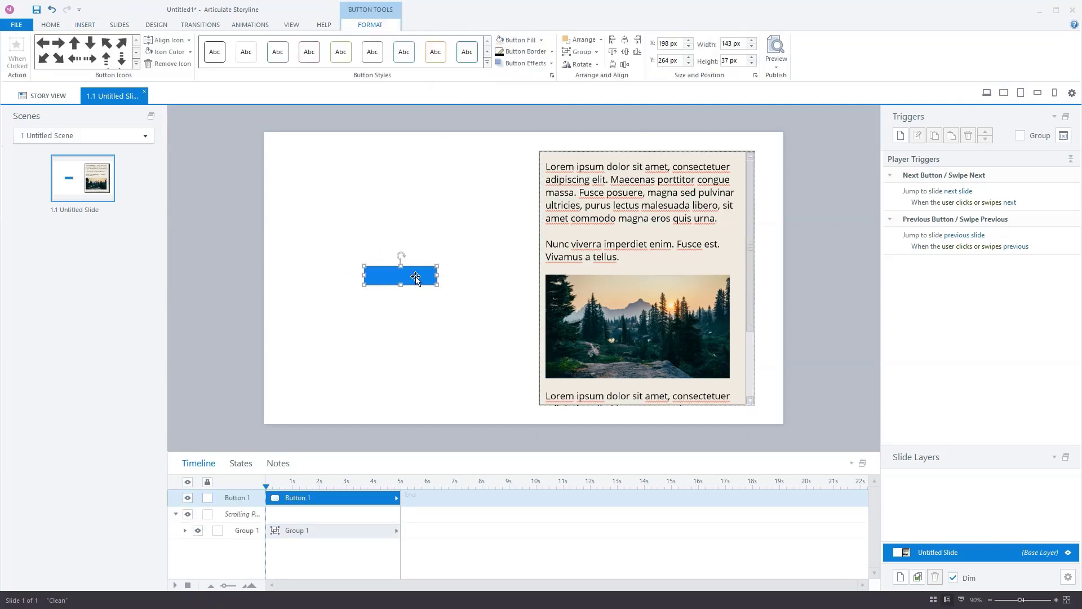
pyautogui.write('next')
pyautogui.click(419, 266)
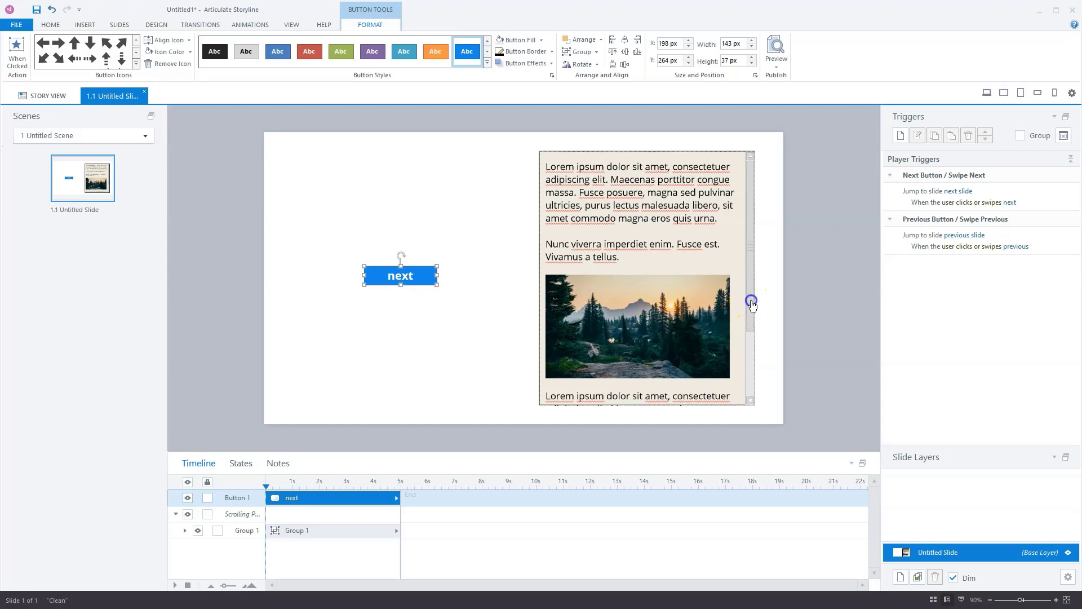
# Move the next button into the scrolling panel, over the last line of the lower text box
pyautogui.moveTo(752, 302); pyautogui.dragTo(756, 407)
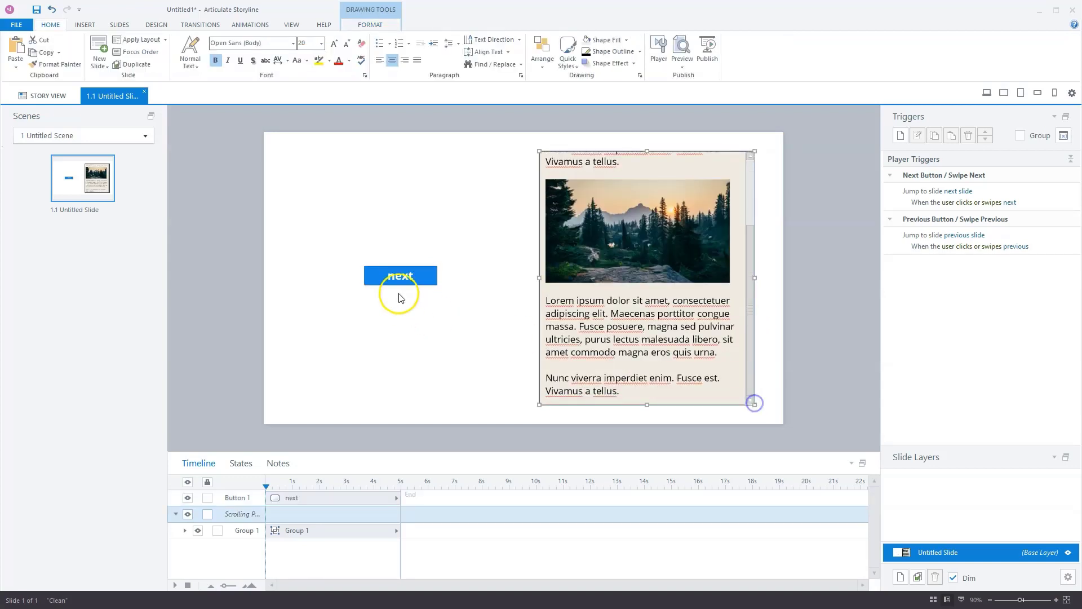
pyautogui.moveTo(394, 266); pyautogui.dragTo(623, 374)
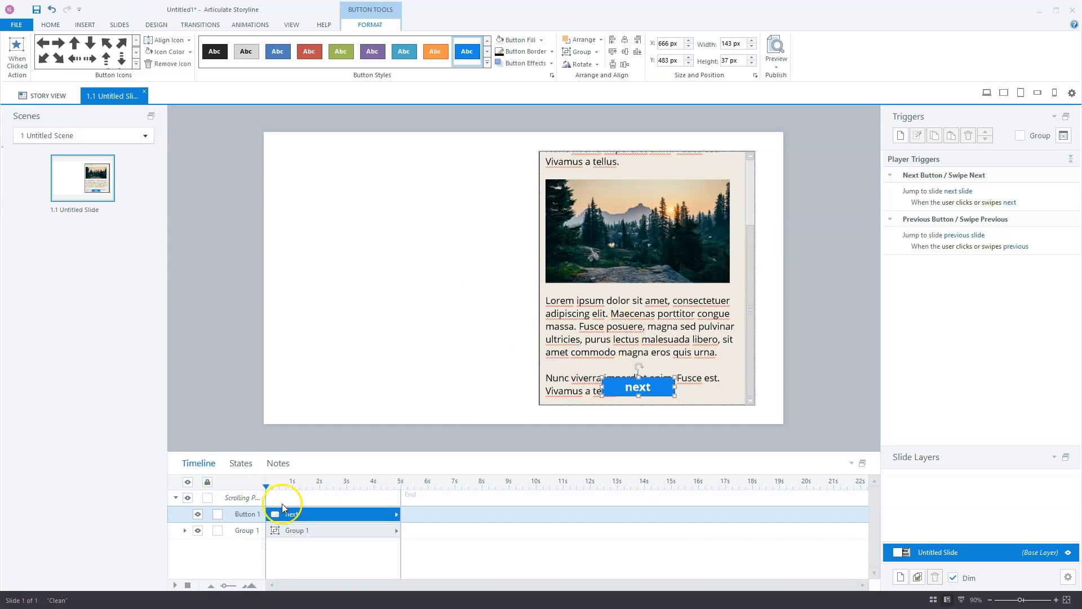
pyautogui.click(174, 498)
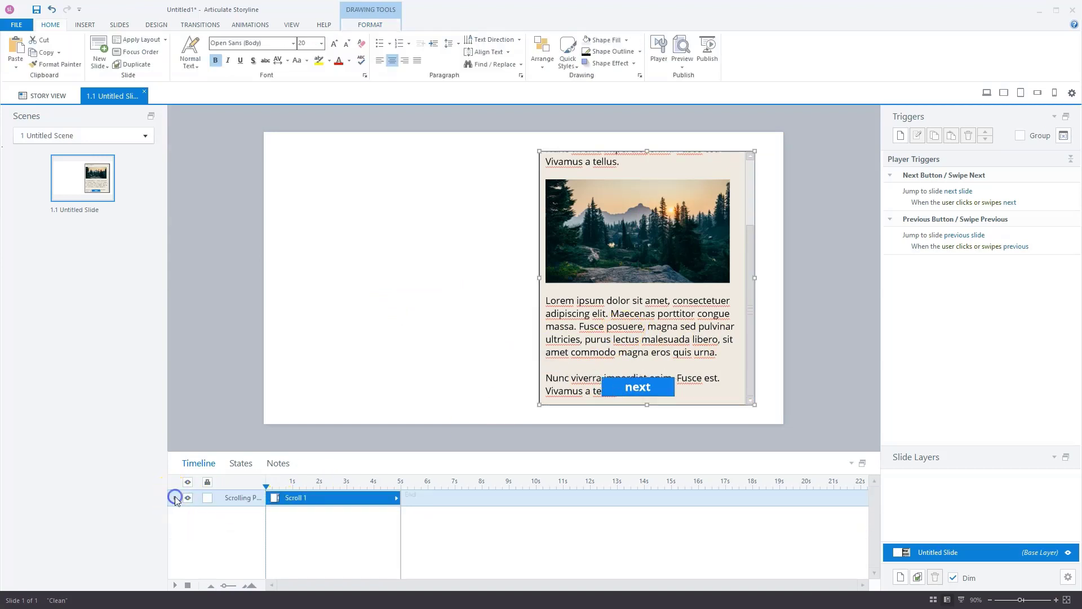
pyautogui.click(175, 497)
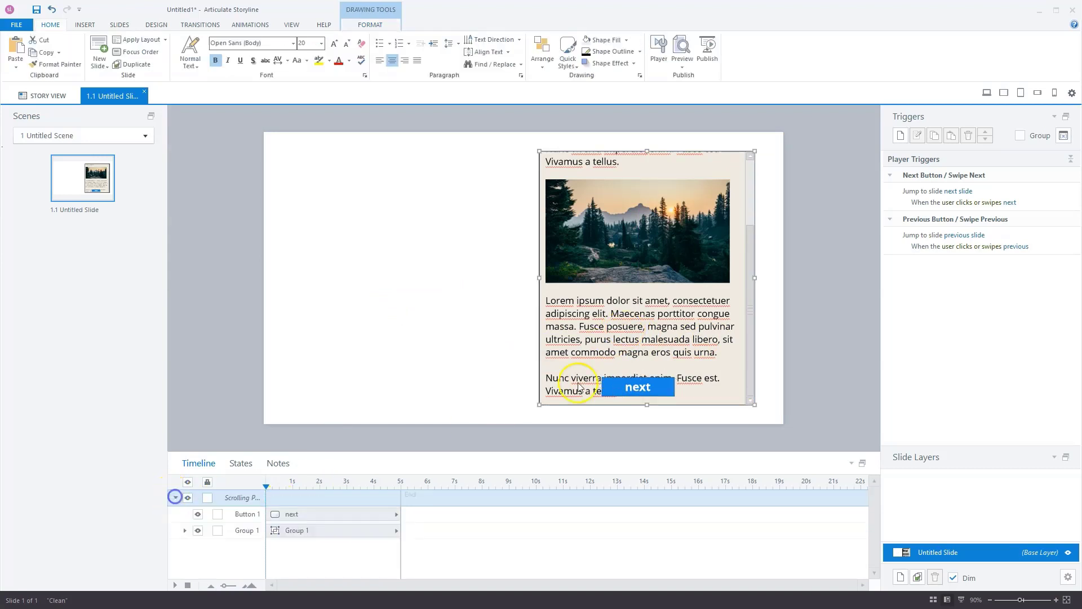
# Try to move the next button down past the panel's lower edge, and undo the move
pyautogui.click(660, 389)
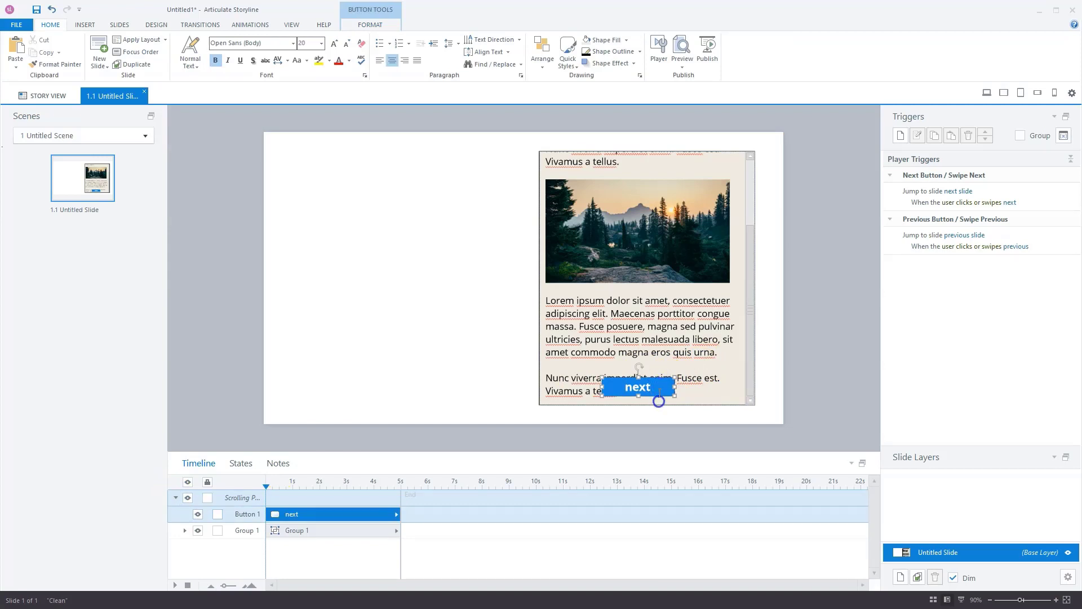
pyautogui.moveTo(658, 402); pyautogui.dragTo(659, 436)
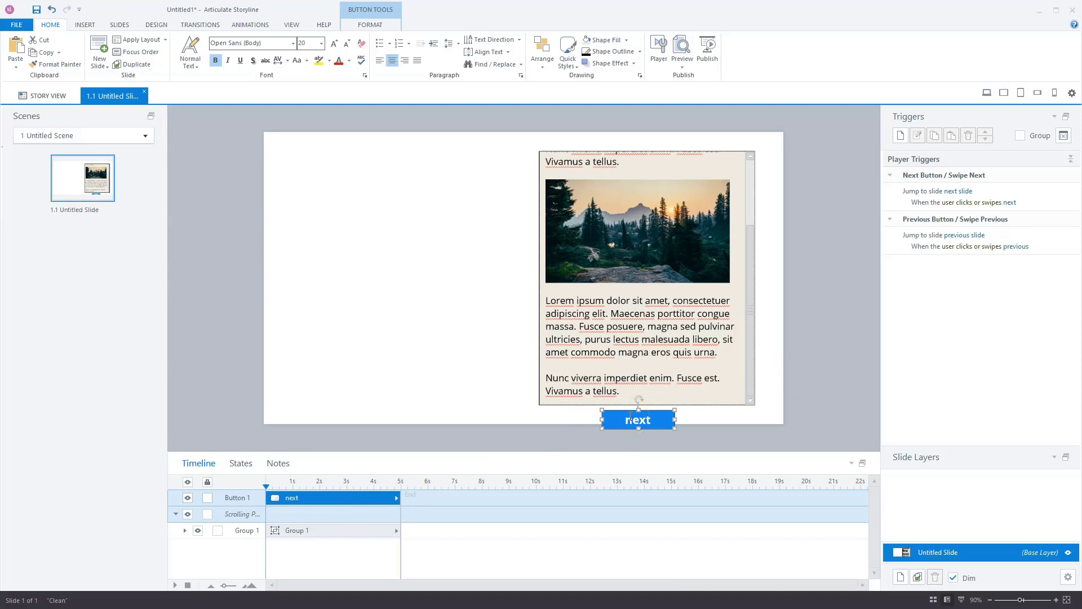
pyautogui.hotkey('ctrl', 'z')
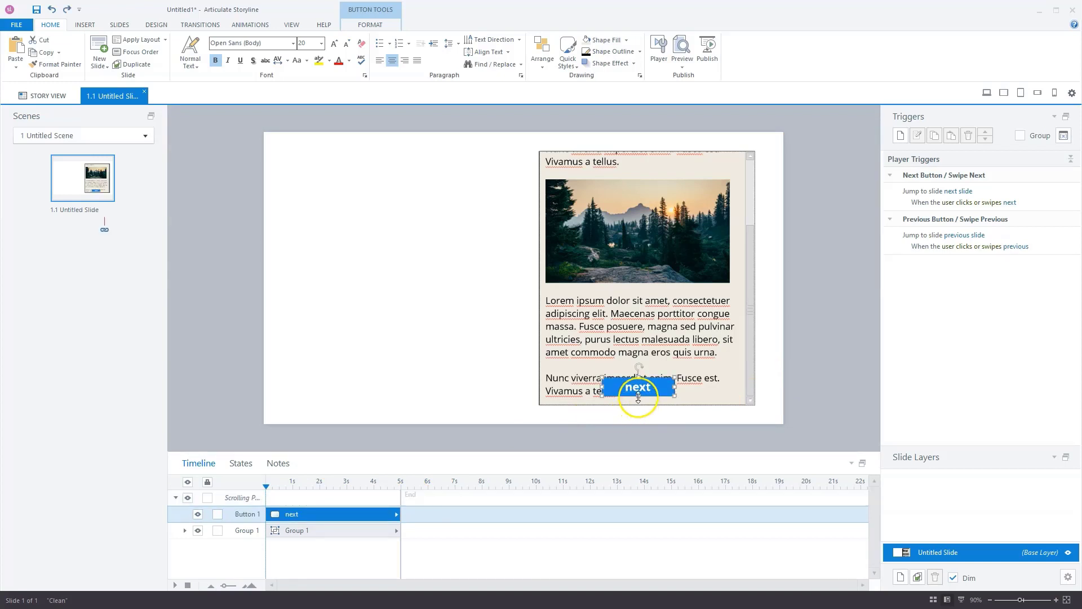
# Enter a larger Y position for the next button to place it below the last paragraph inside the panel
pyautogui.click(370, 24)
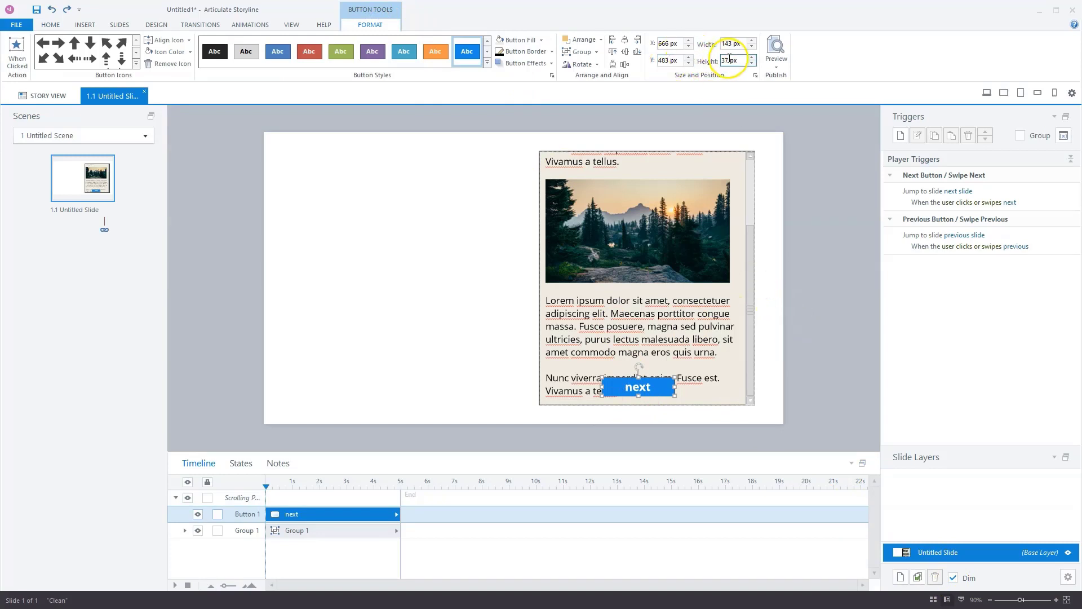
pyautogui.click(670, 60)
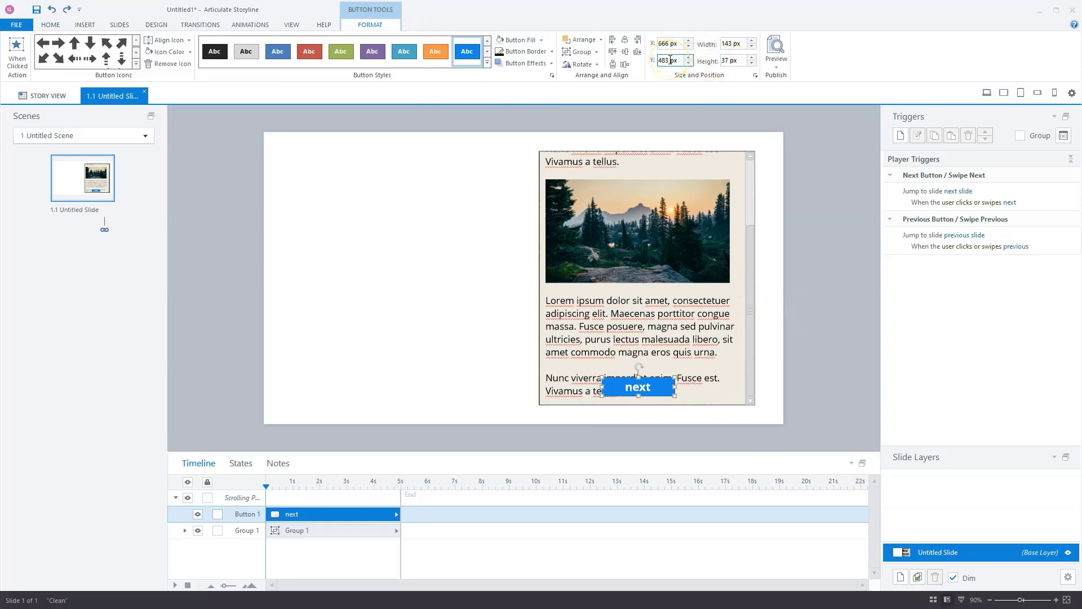
pyautogui.doubleClick(655, 61)
pyautogui.write('60')
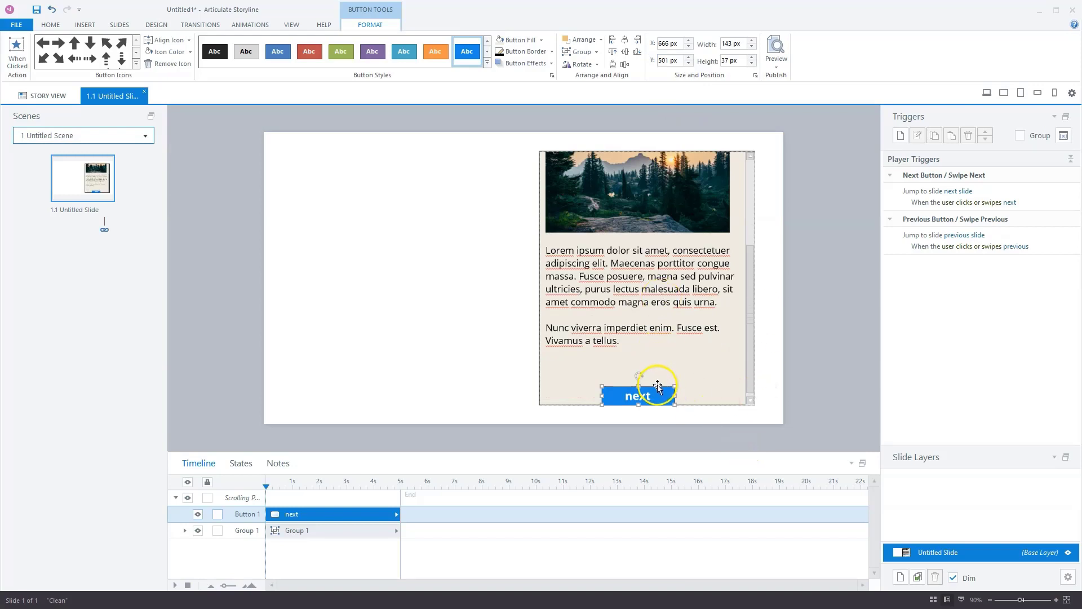
# Nudge the next button up in small steps until it sits just beneath the last paragraph
pyautogui.click(658, 386)
pyautogui.moveTo(658, 386); pyautogui.dragTo(657, 381)
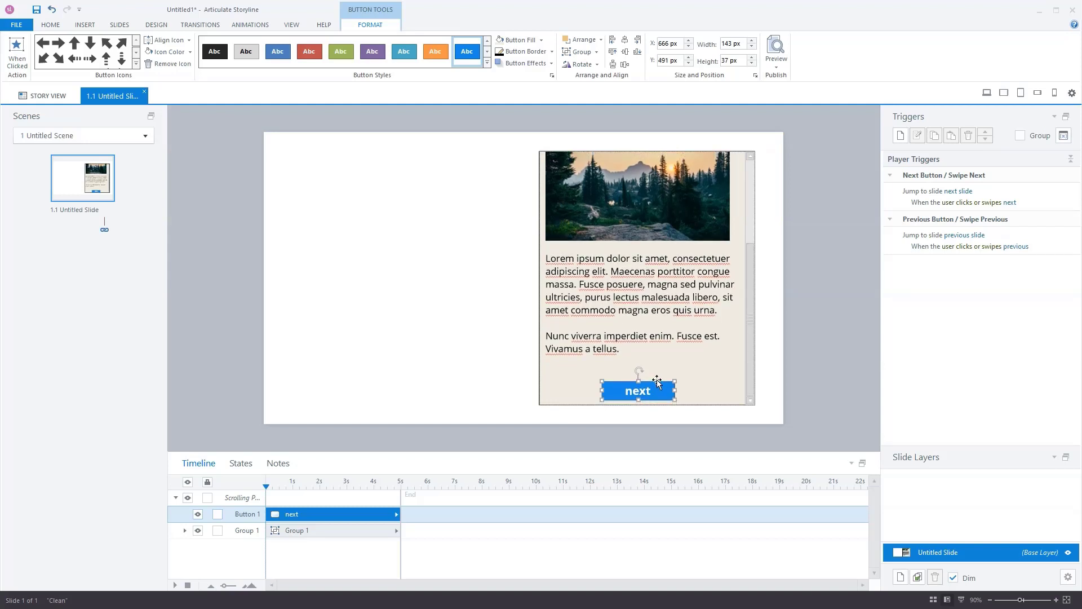
pyautogui.press('Up')
pyautogui.press('Up')
pyautogui.press('Up')
pyautogui.press('Up')
pyautogui.press('Up')
pyautogui.press('Up')
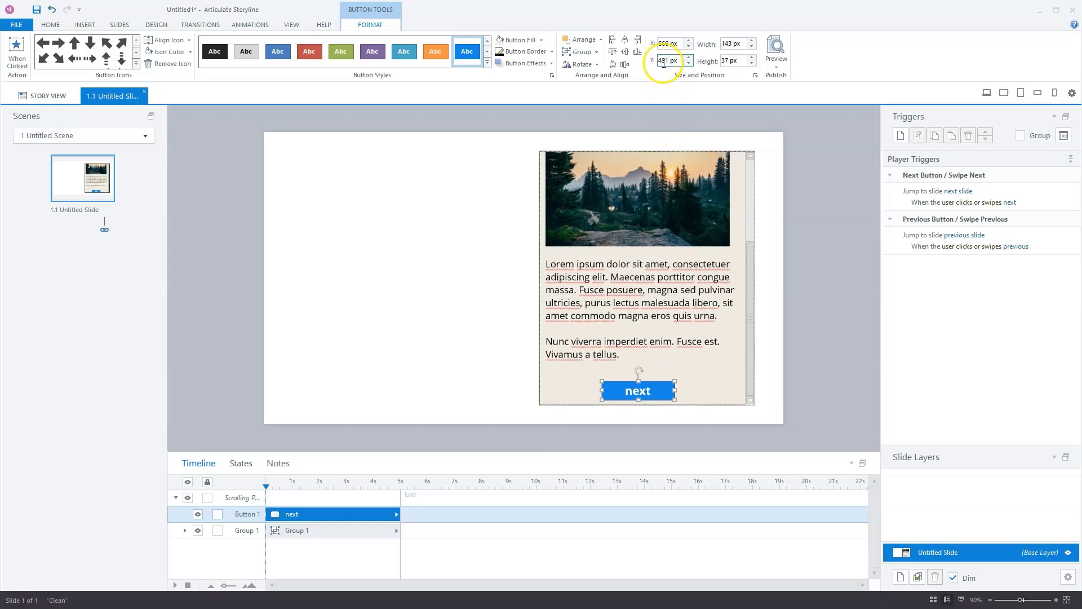
pyautogui.scroll(3, 654, 263)
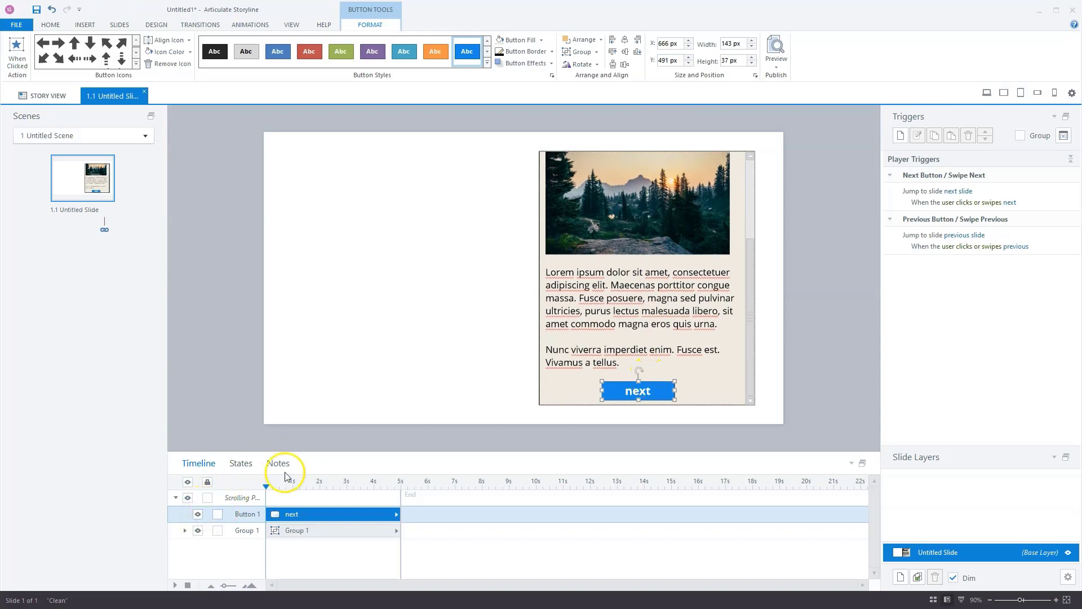
# Preview the slide, scroll the panel to its end and try out the next button
pyautogui.click(776, 72)
pyautogui.click(757, 112)
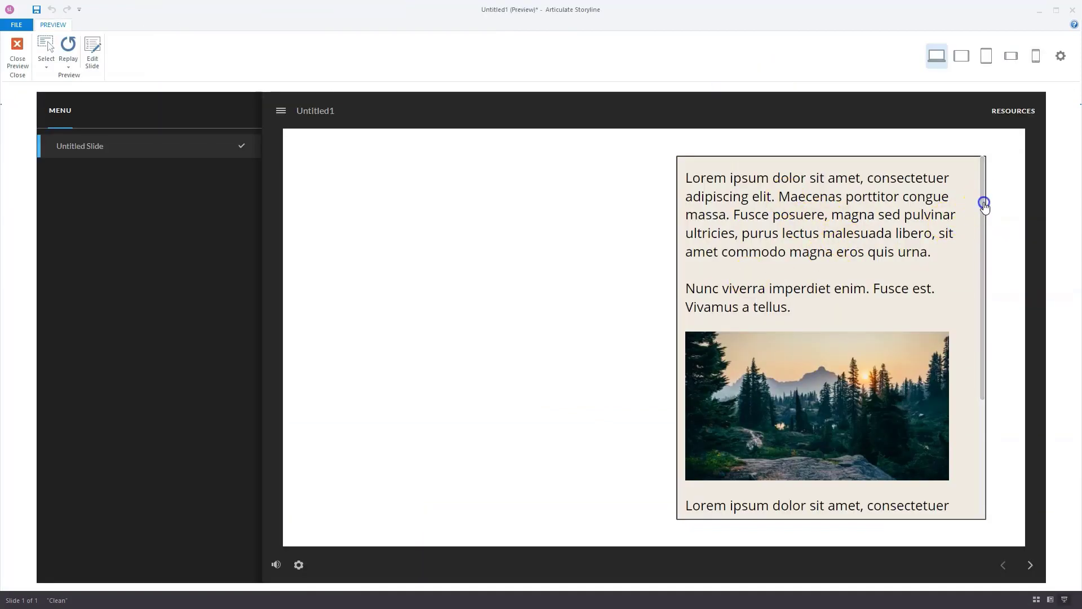
pyautogui.moveTo(983, 203); pyautogui.dragTo(962, 346)
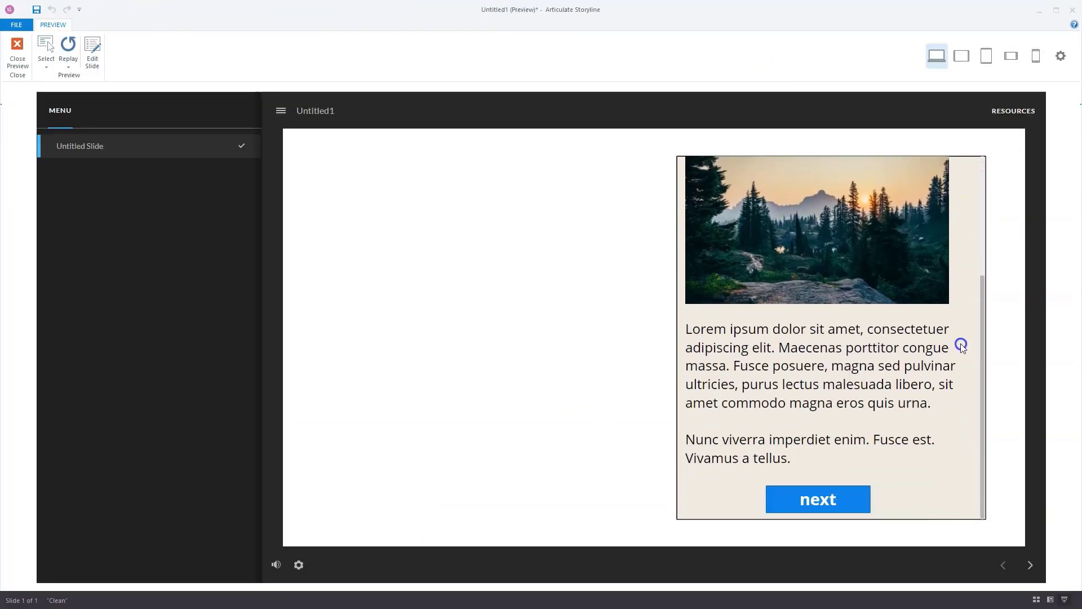
pyautogui.click(824, 499)
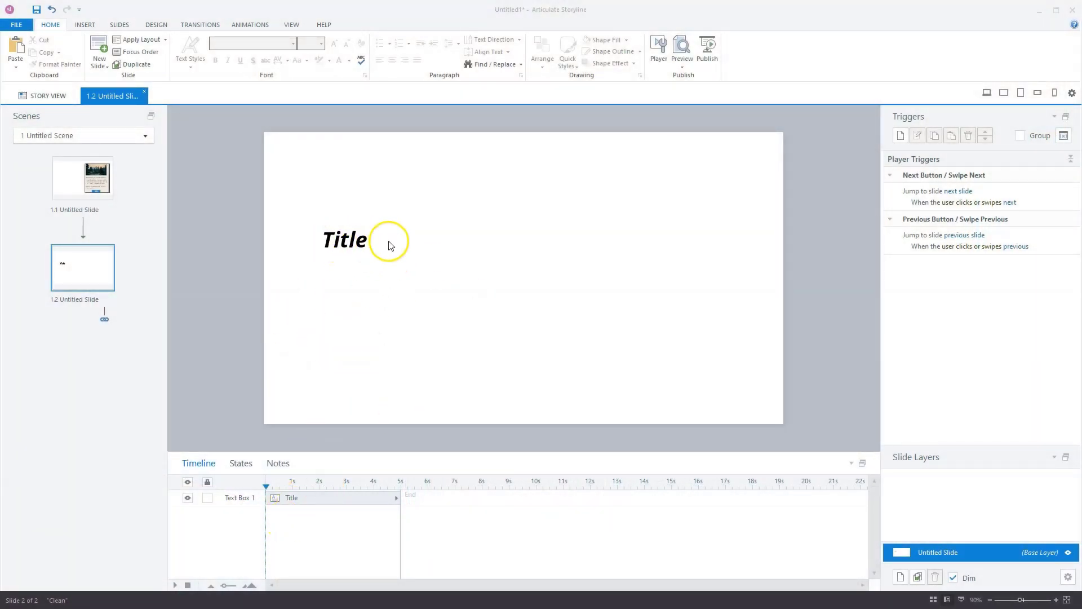
# Give the Title text box on slide 1.2 a Fly In entrance animation with a 01.00 duration and choose its effect option
pyautogui.click(359, 224)
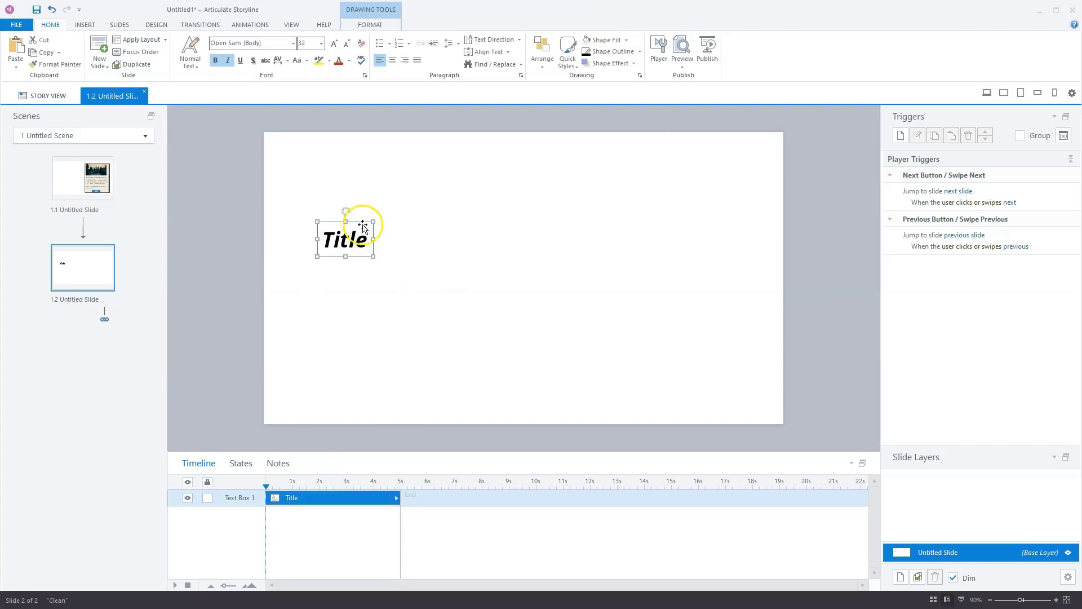
pyautogui.click(250, 25)
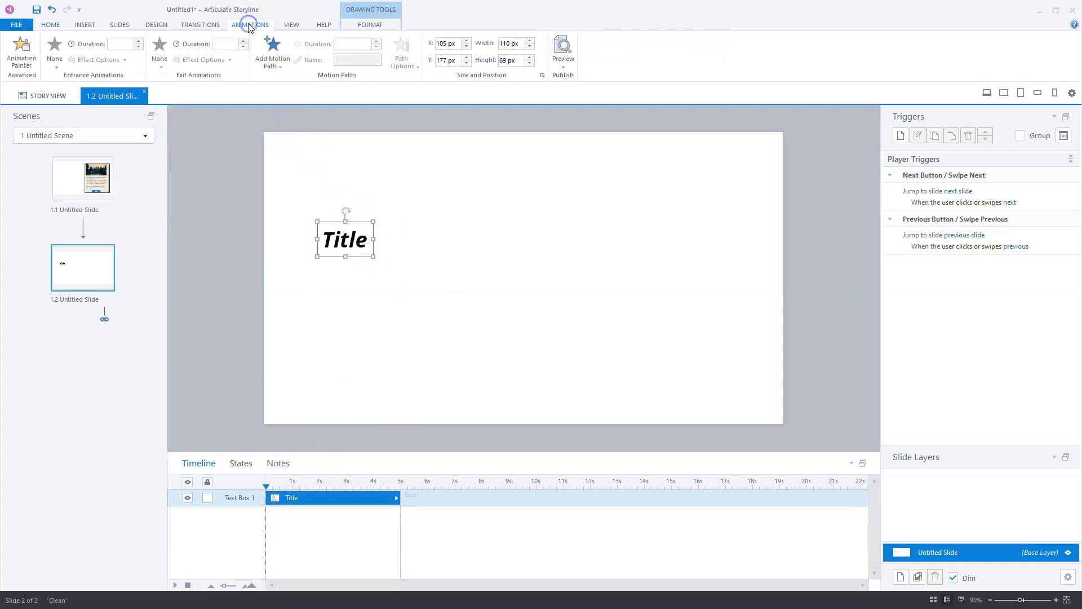
pyautogui.click(57, 66)
pyautogui.click(172, 90)
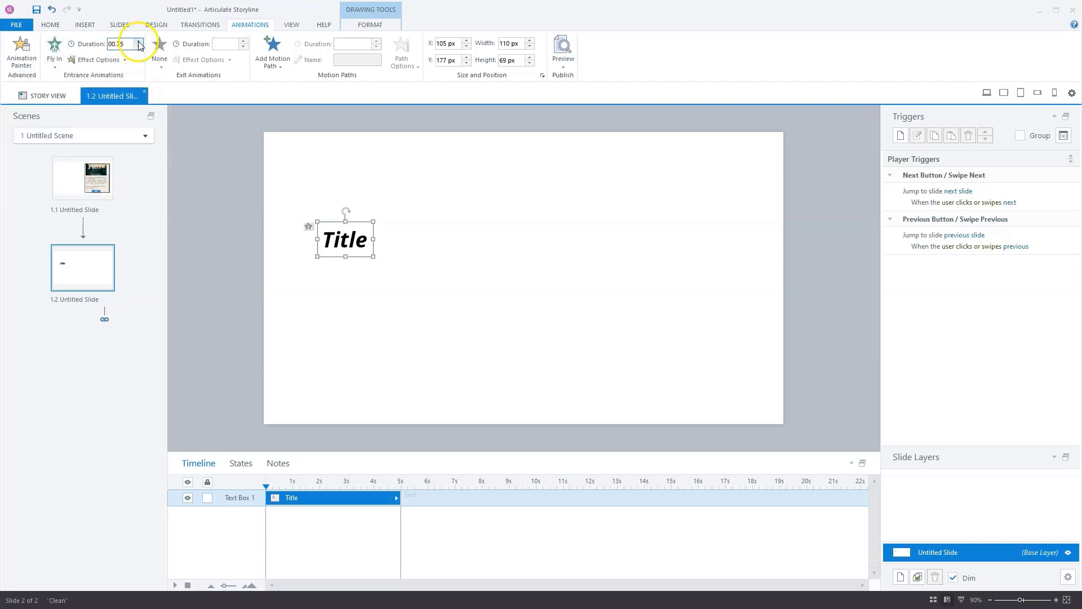
pyautogui.click(140, 43)
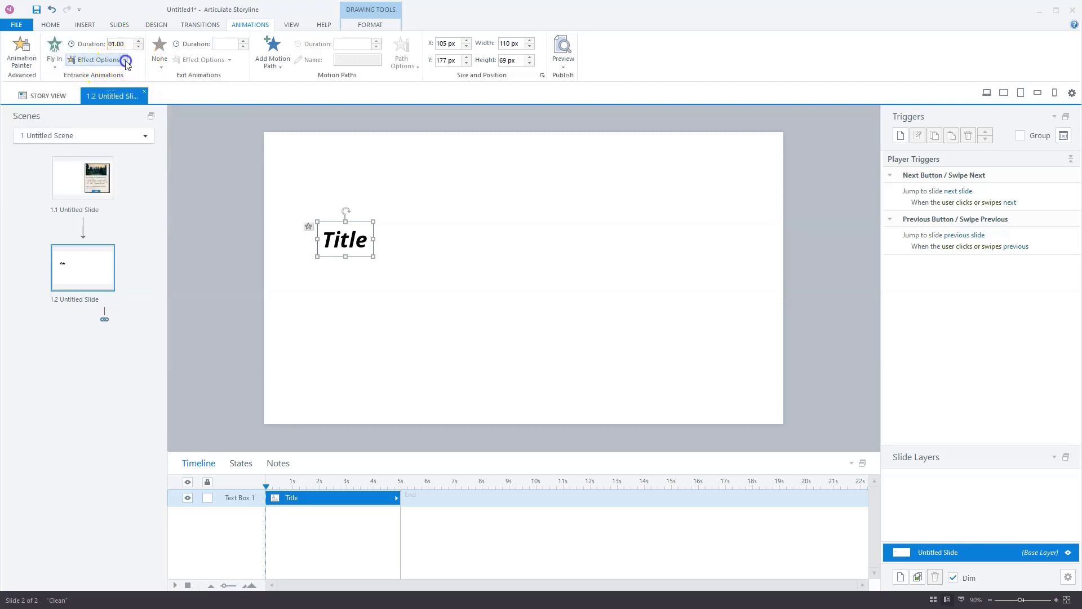
pyautogui.click(124, 60)
pyautogui.click(79, 140)
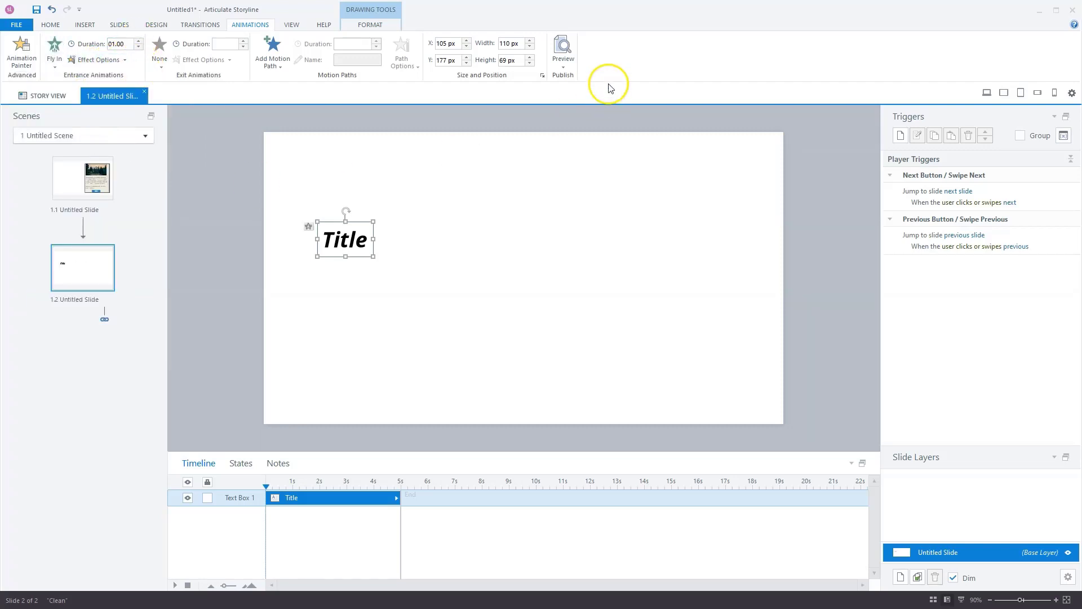
# Preview slide 1.2 to watch the title's entrance animation, and close the preview
pyautogui.click(562, 68)
pyautogui.click(556, 79)
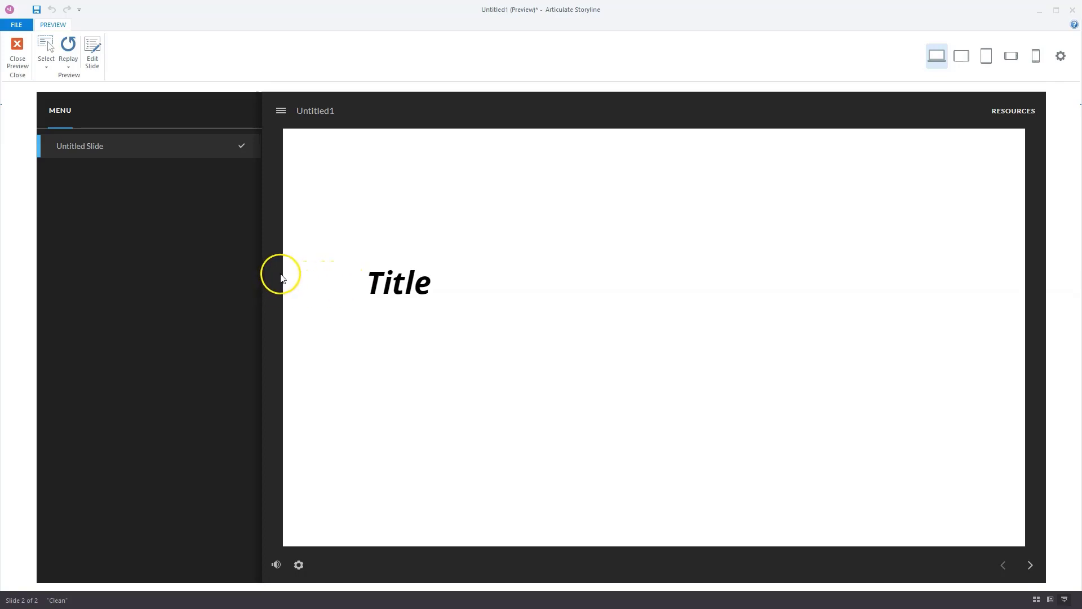
pyautogui.click(17, 51)
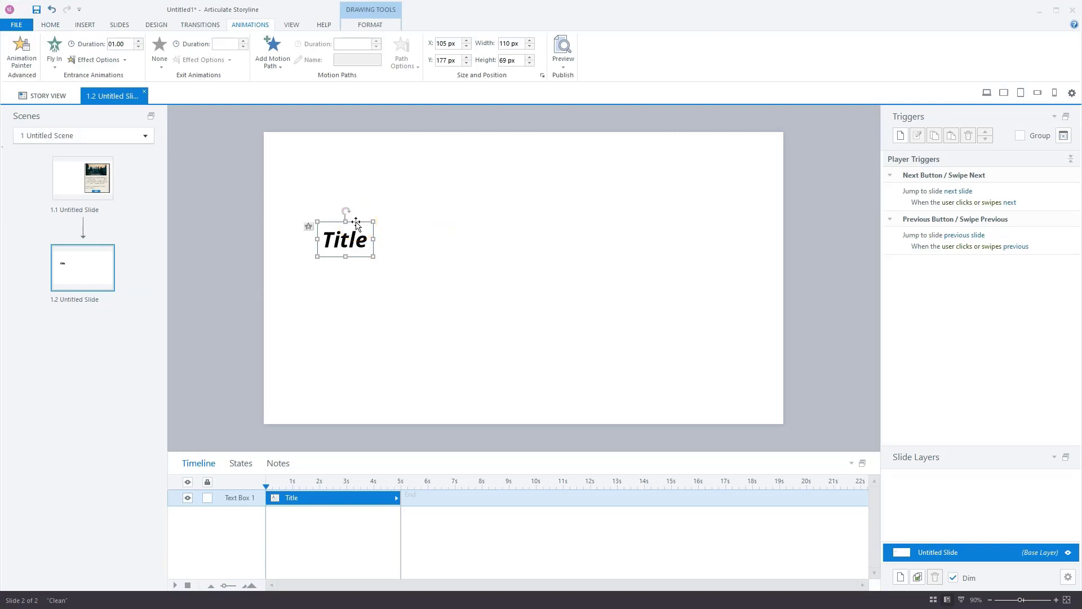
# Move the Title text box horizontally to X 232 px and draw a vertical line along its left edge, extending above and below it
pyautogui.moveTo(352, 221); pyautogui.dragTo(419, 225)
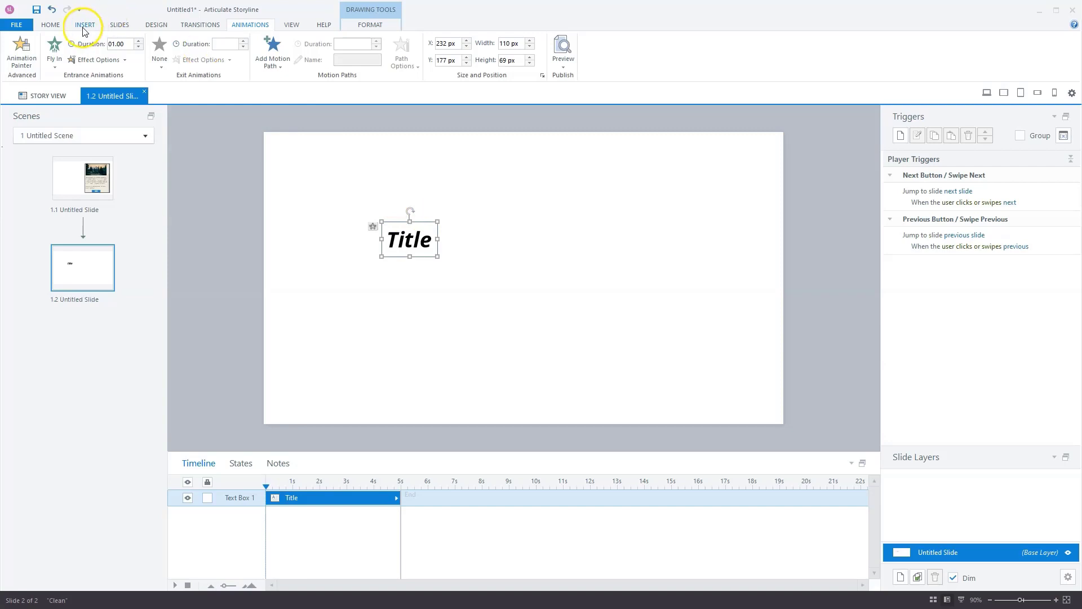
pyautogui.click(52, 24)
pyautogui.click(84, 24)
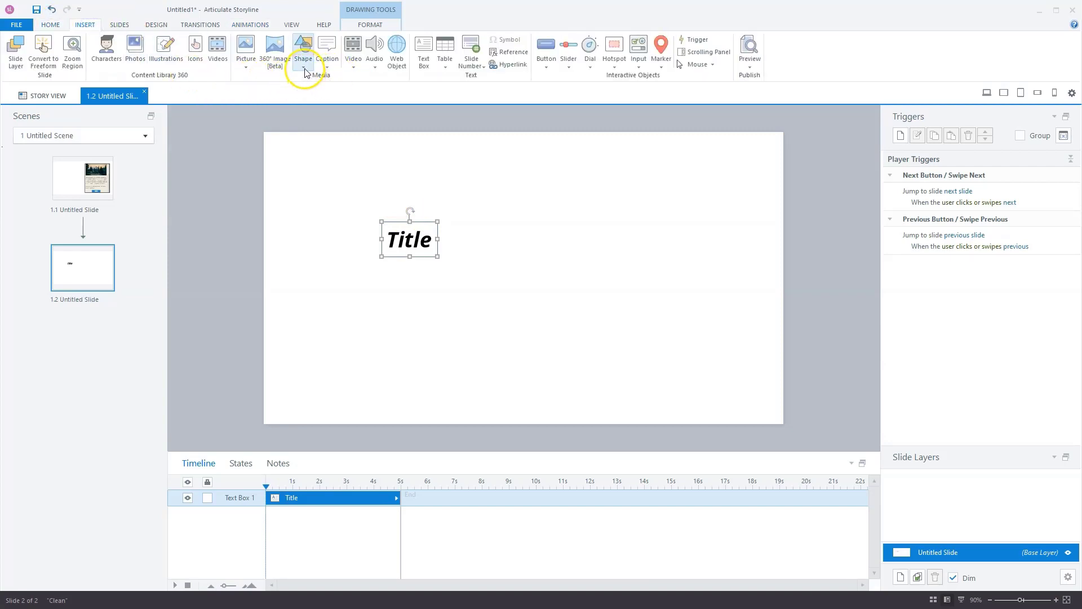
pyautogui.click(304, 65)
pyautogui.click(172, 89)
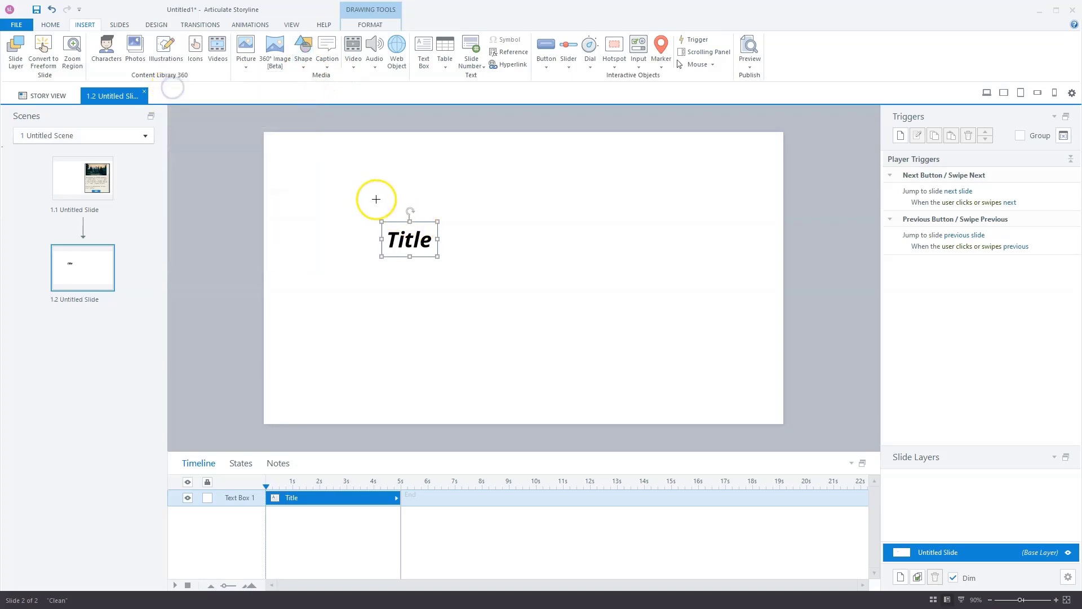
pyautogui.moveTo(381, 182); pyautogui.dragTo(381, 347)
pyautogui.click(234, 265)
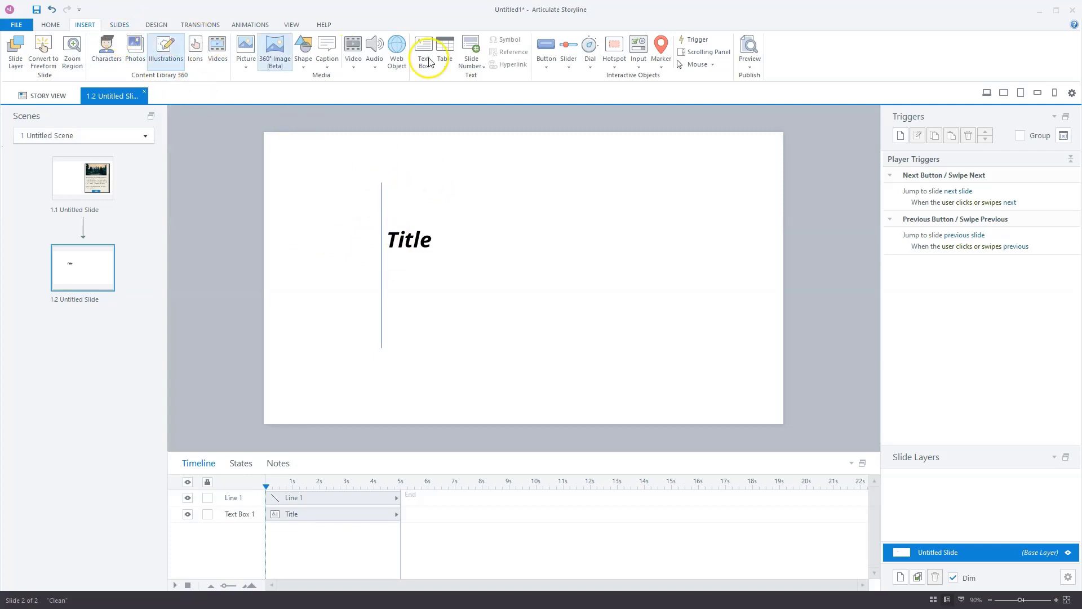
# Draw a scrolling panel about 190 × 289 px against the vertical line, bring the Title text box to the front and place it inside the panel
pyautogui.click(709, 52)
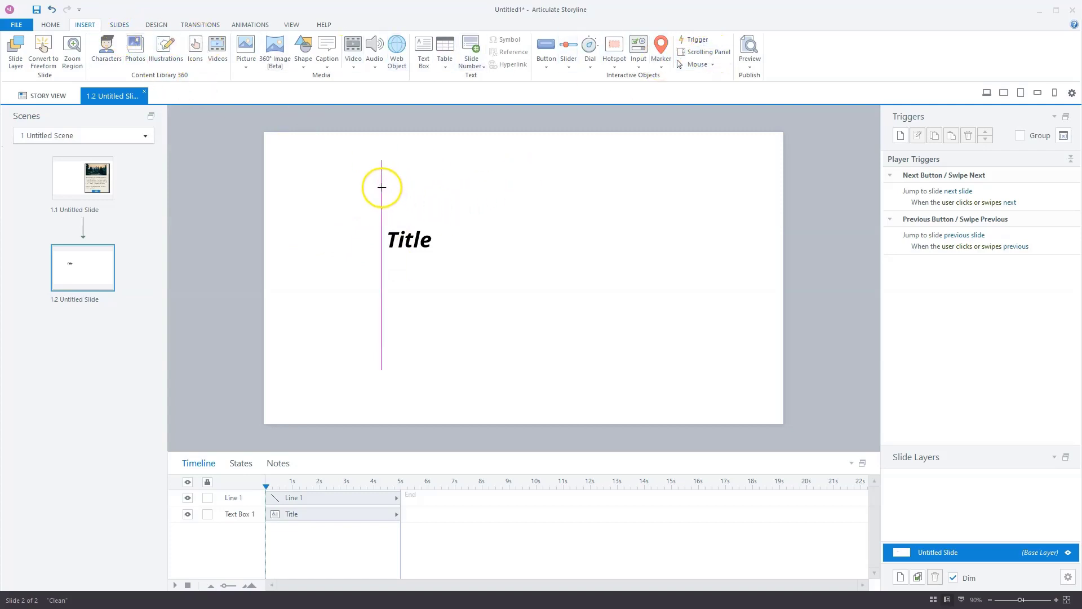
pyautogui.moveTo(382, 187); pyautogui.dragTo(479, 333)
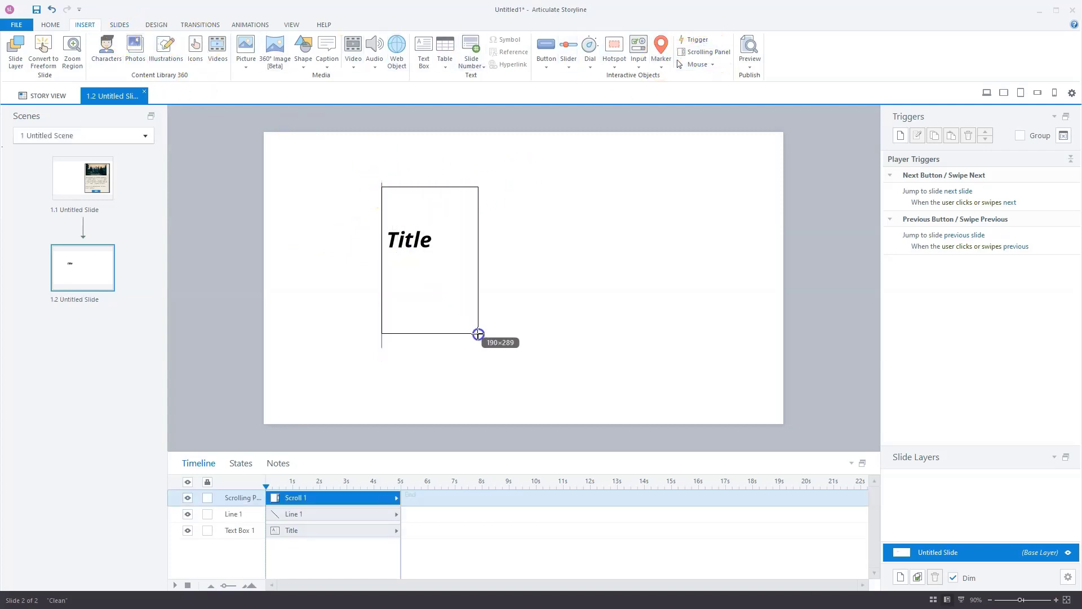
pyautogui.click(303, 531)
pyautogui.moveTo(311, 533); pyautogui.dragTo(320, 494)
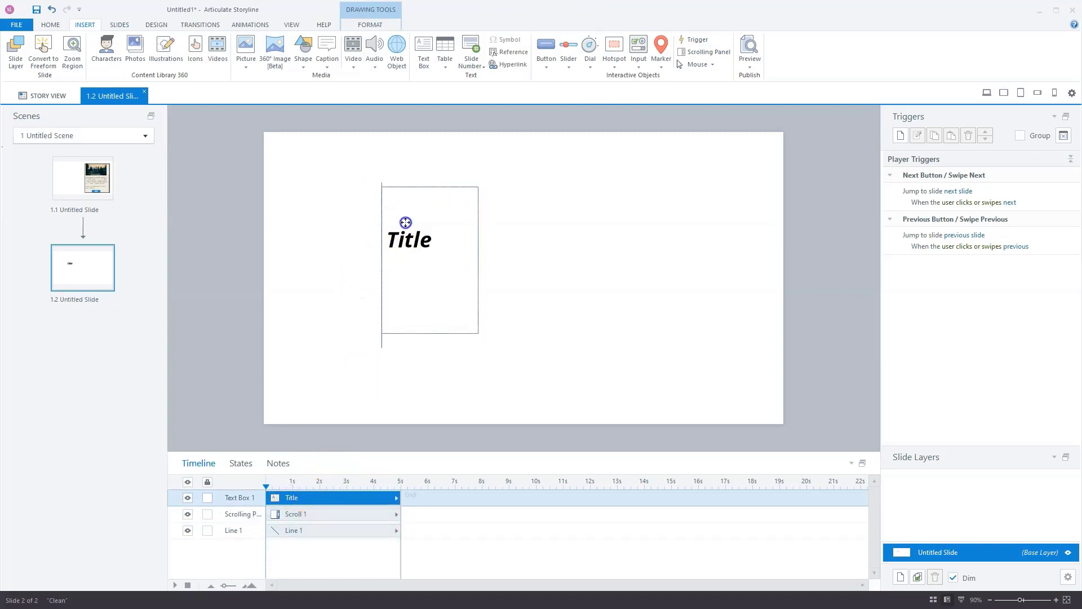
pyautogui.moveTo(403, 222); pyautogui.dragTo(414, 238)
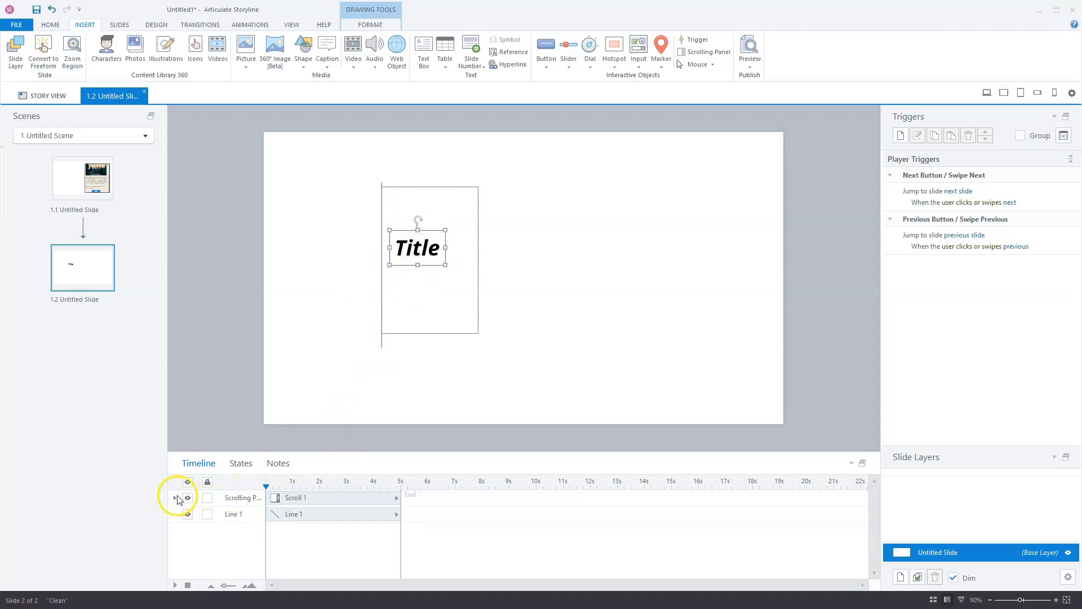
# Shift the Title text box within the scrolling panel so it sits flush against the panel's left edge
pyautogui.click(176, 497)
pyautogui.click(289, 513)
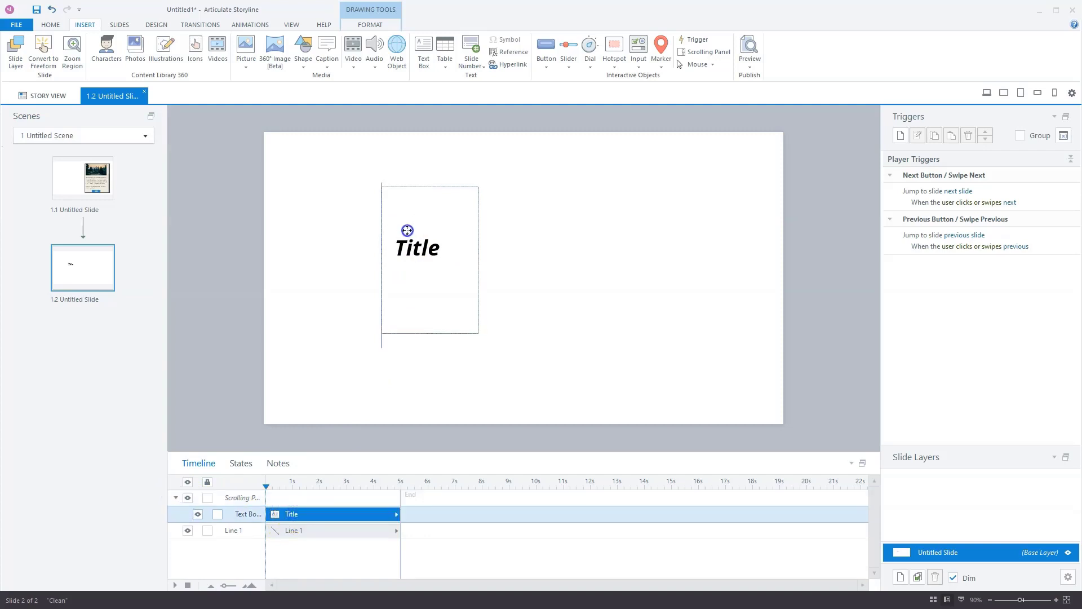
pyautogui.moveTo(408, 230); pyautogui.dragTo(392, 230)
pyautogui.click(175, 497)
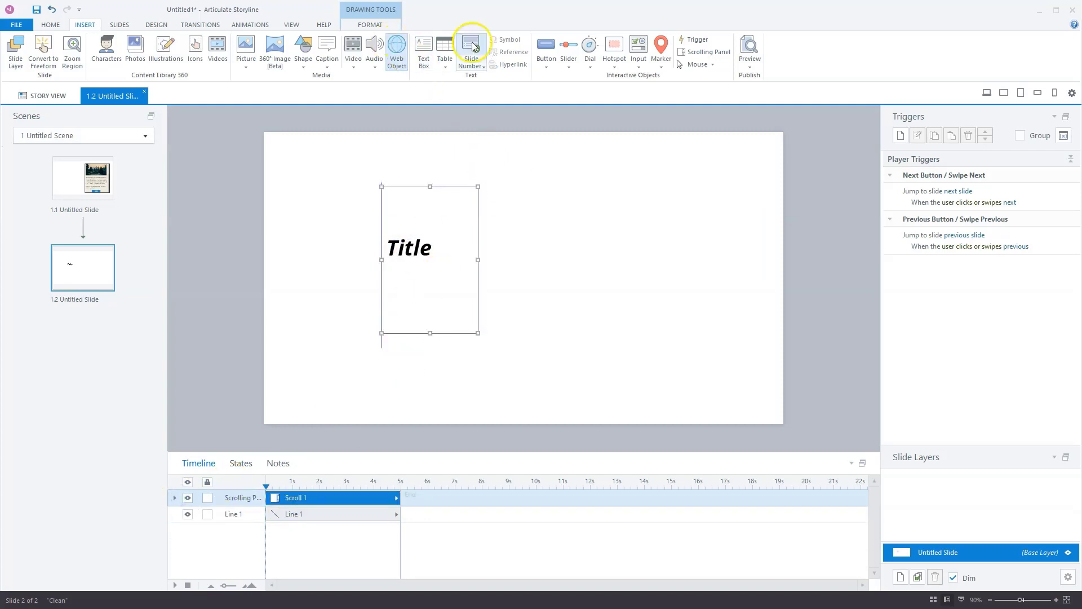
# Preview slide 1.2 to check the title's entrance animation inside the scrolling panel
pyautogui.click(750, 63)
pyautogui.click(731, 77)
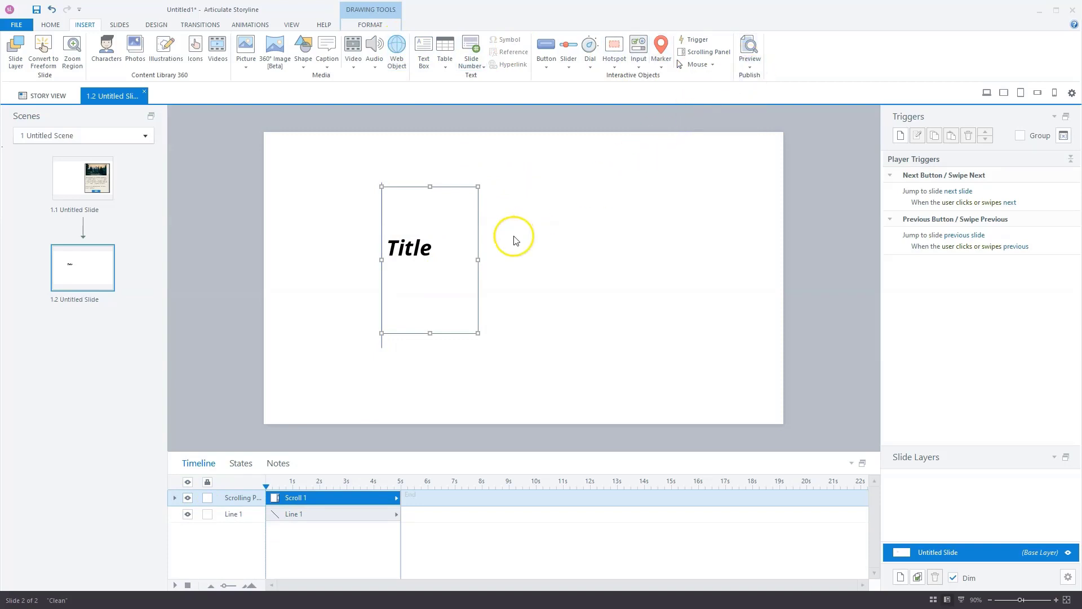